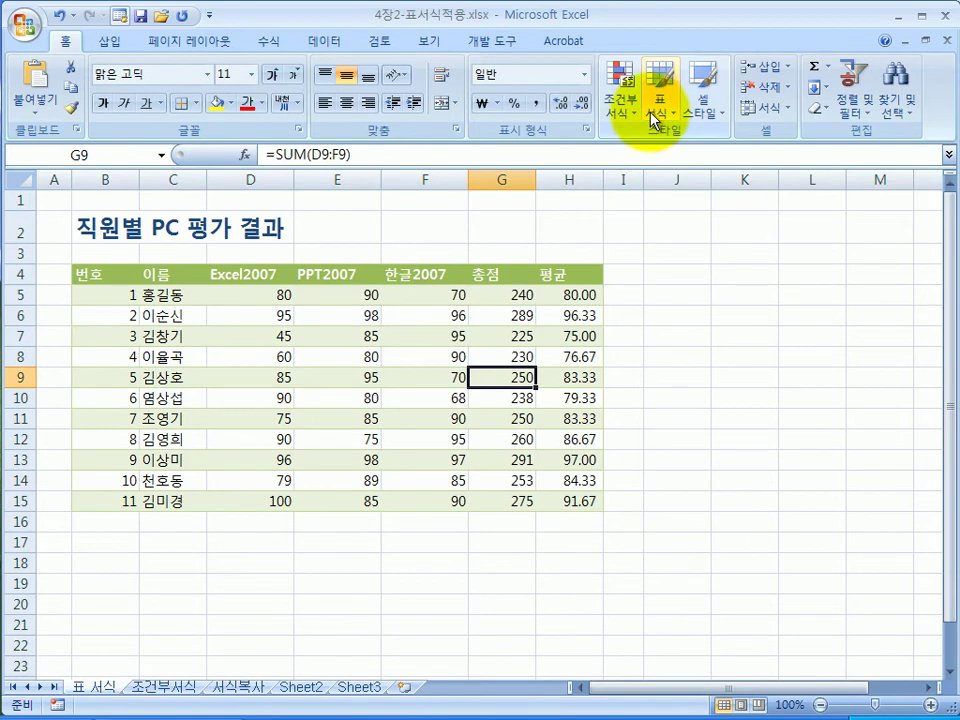
left_click(658, 118)
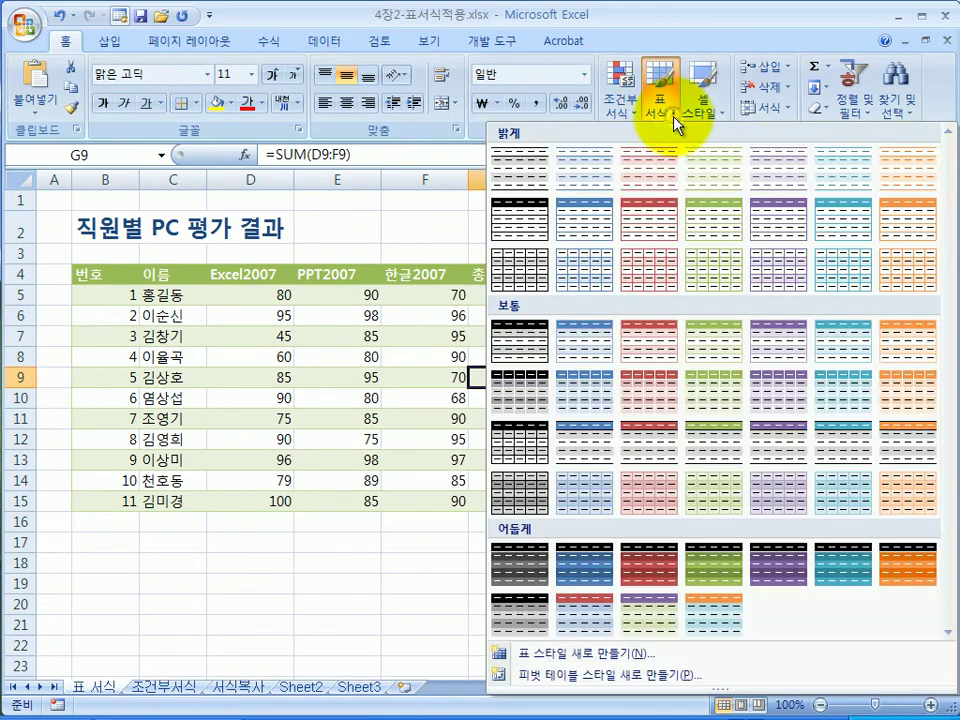
left_click(710, 114)
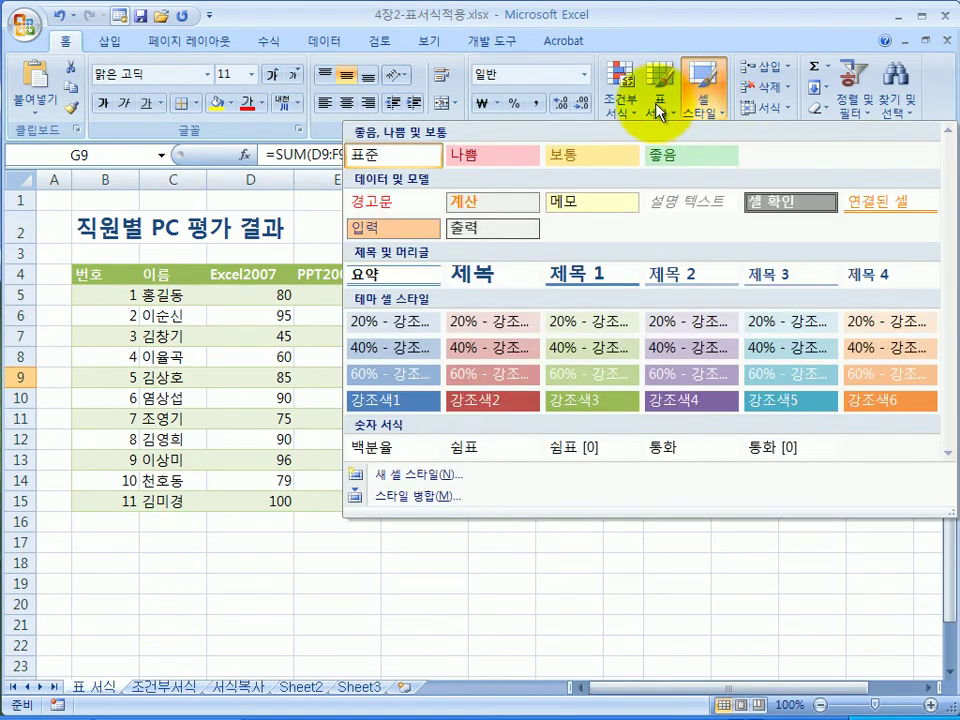
left_click(695, 28)
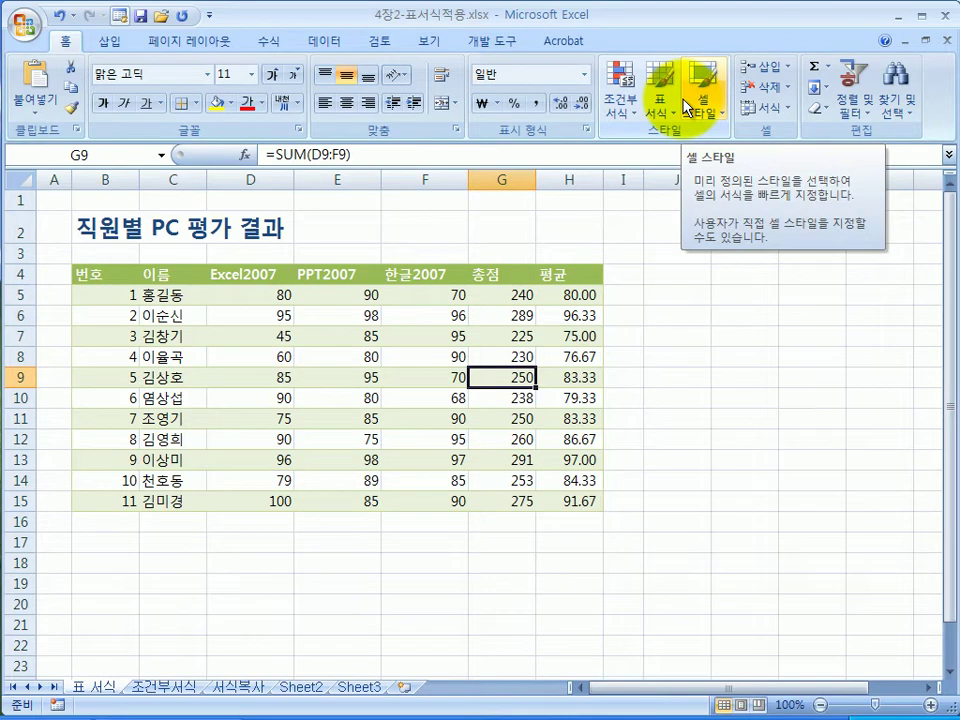
- On the 조건부서식 sheet, set up a Greater Than highlight rule with the value 80 for the averages in H5:H14
left_click(165, 688)
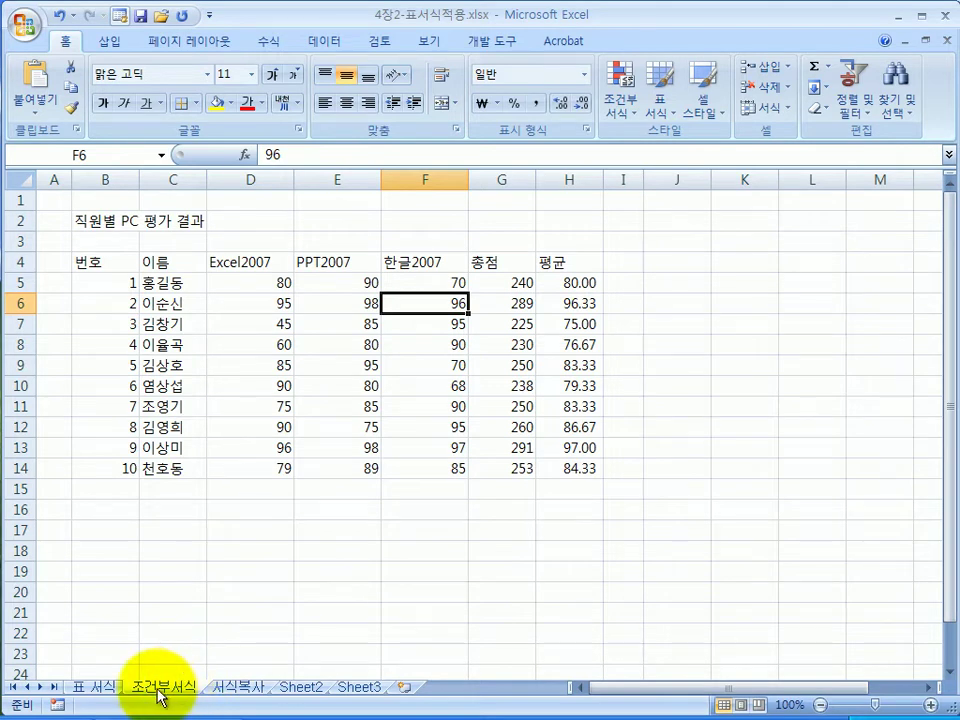
left_click(582, 284)
left_click_drag(582, 284, 582, 464)
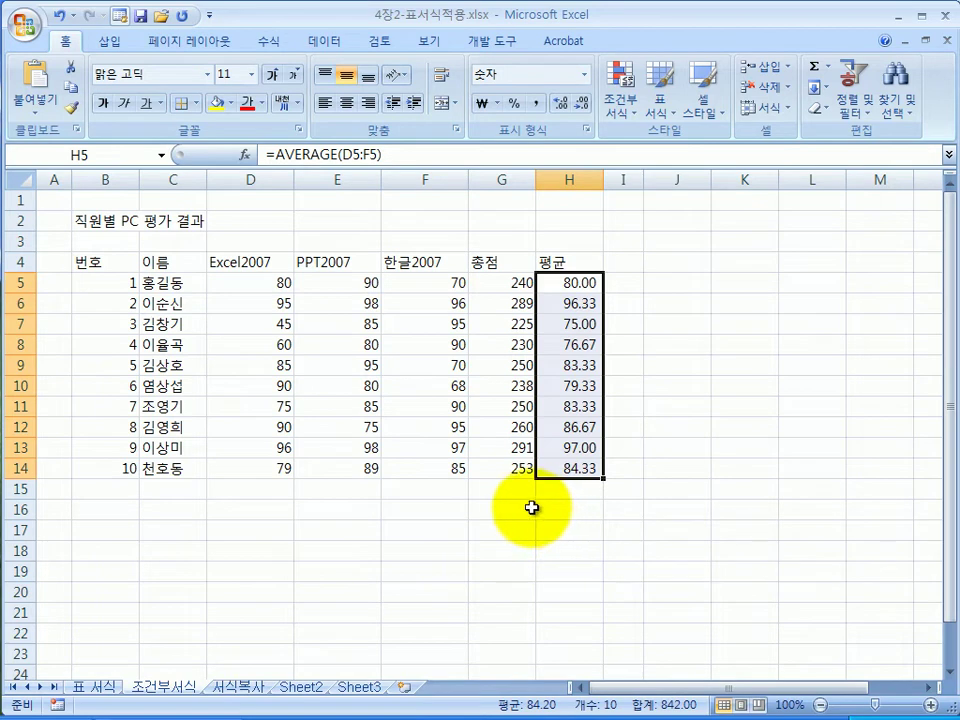
left_click(642, 110)
mouse_move(648, 150)
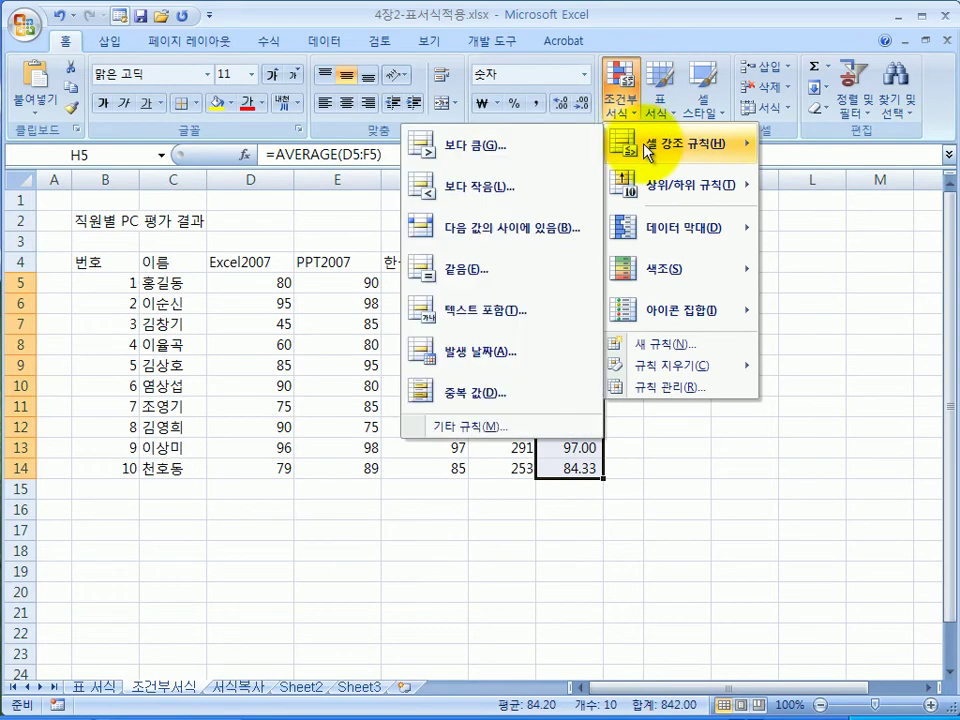
left_click(512, 148)
left_click_drag(671, 220, 513, 48)
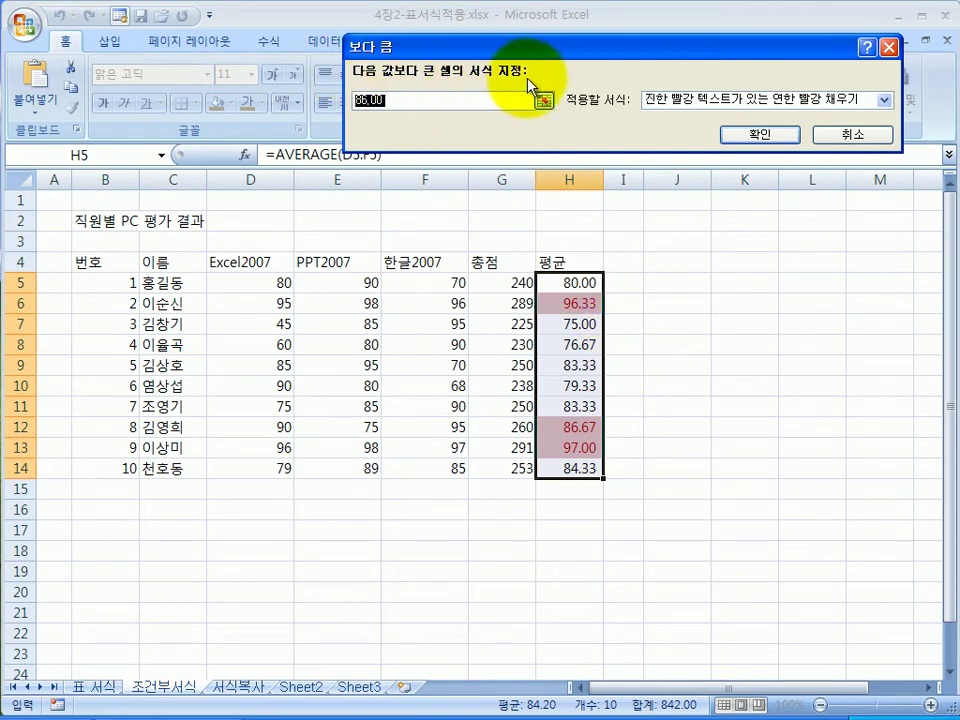
left_click_drag(513, 51, 513, 77)
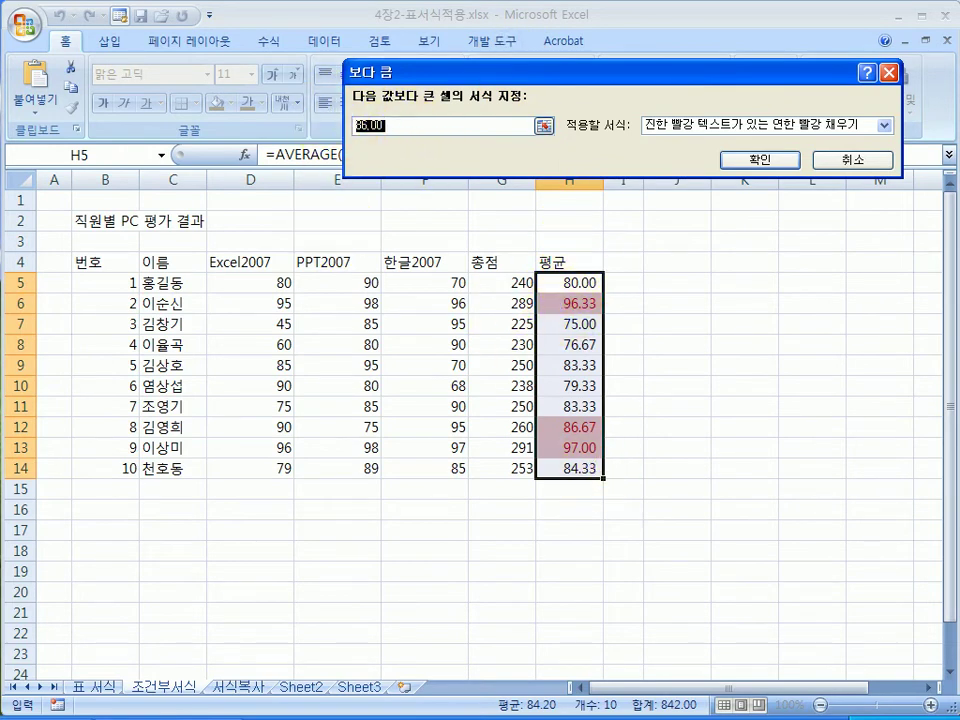
type("80")
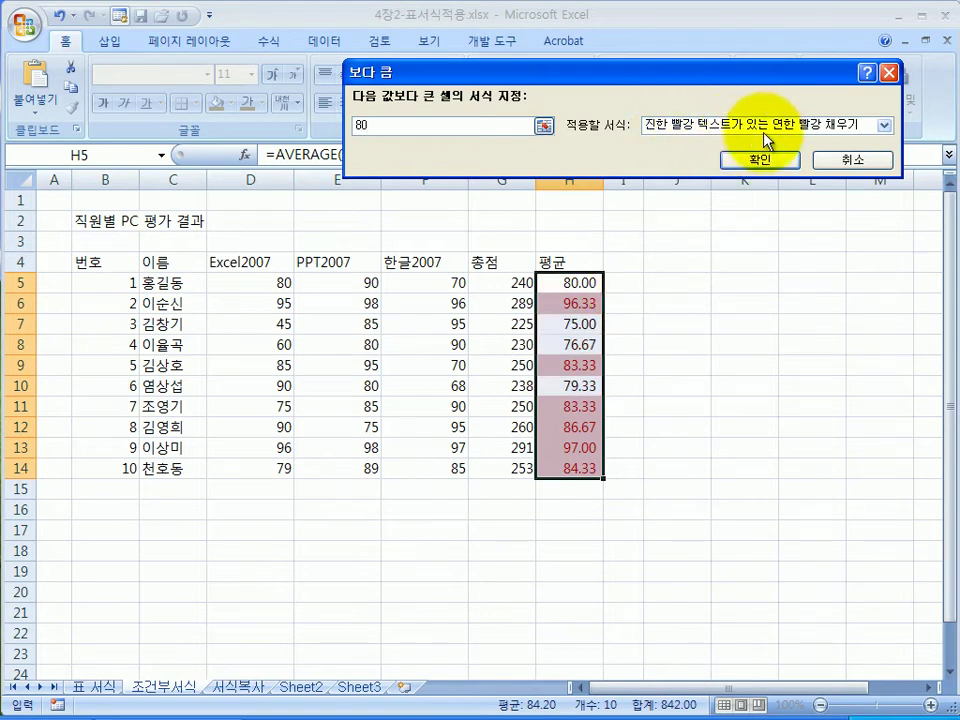
left_click(885, 126)
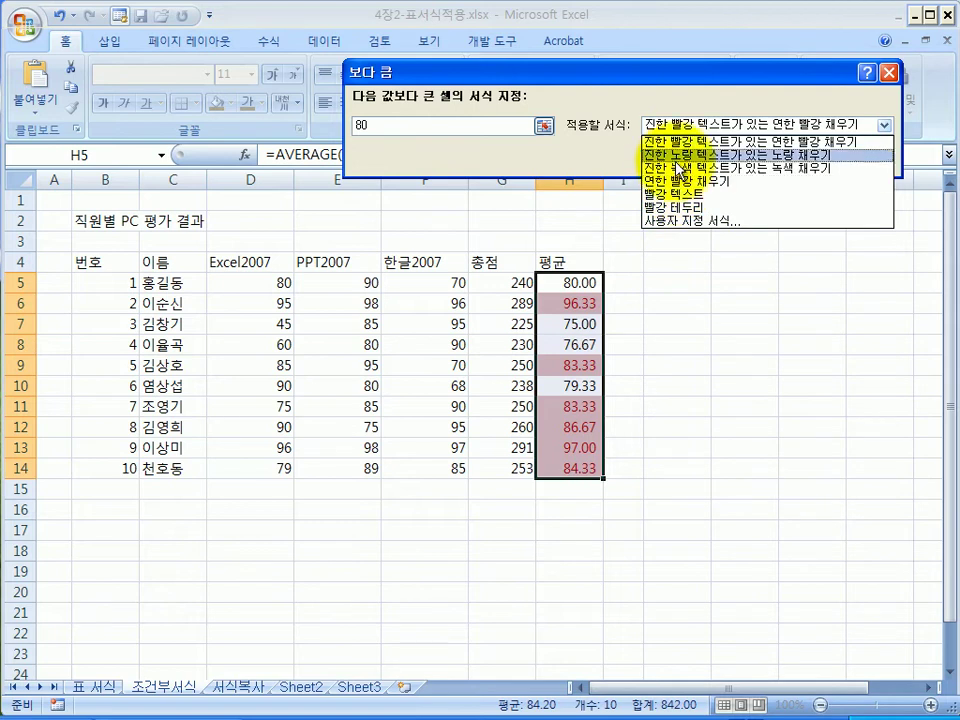
left_click(688, 222)
left_click_drag(776, 62, 452, 216)
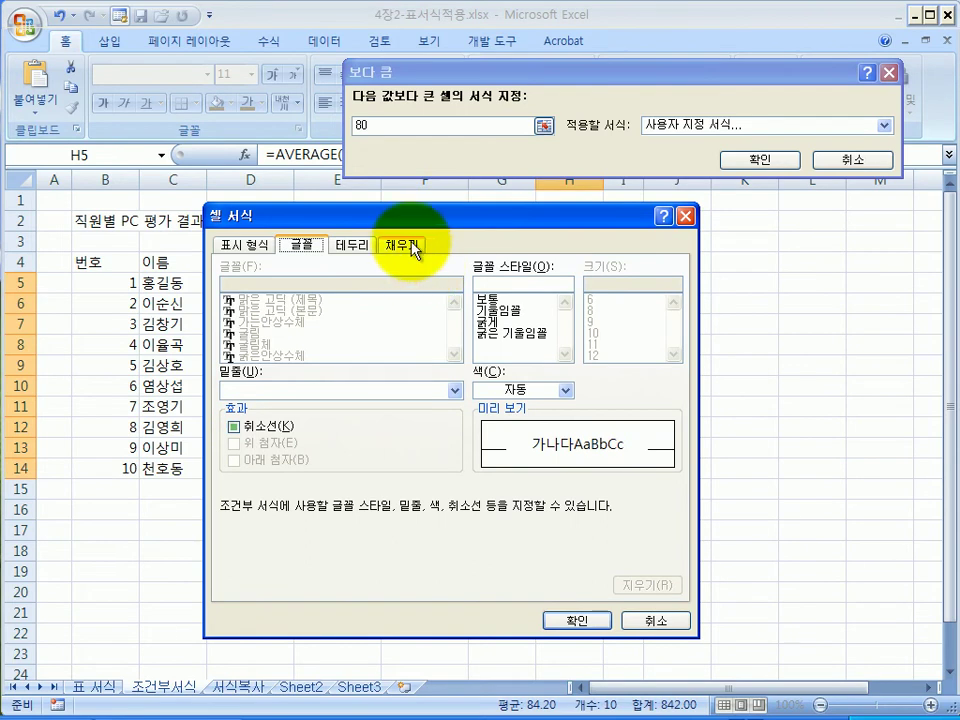
left_click(405, 243)
left_click(351, 244)
left_click(302, 244)
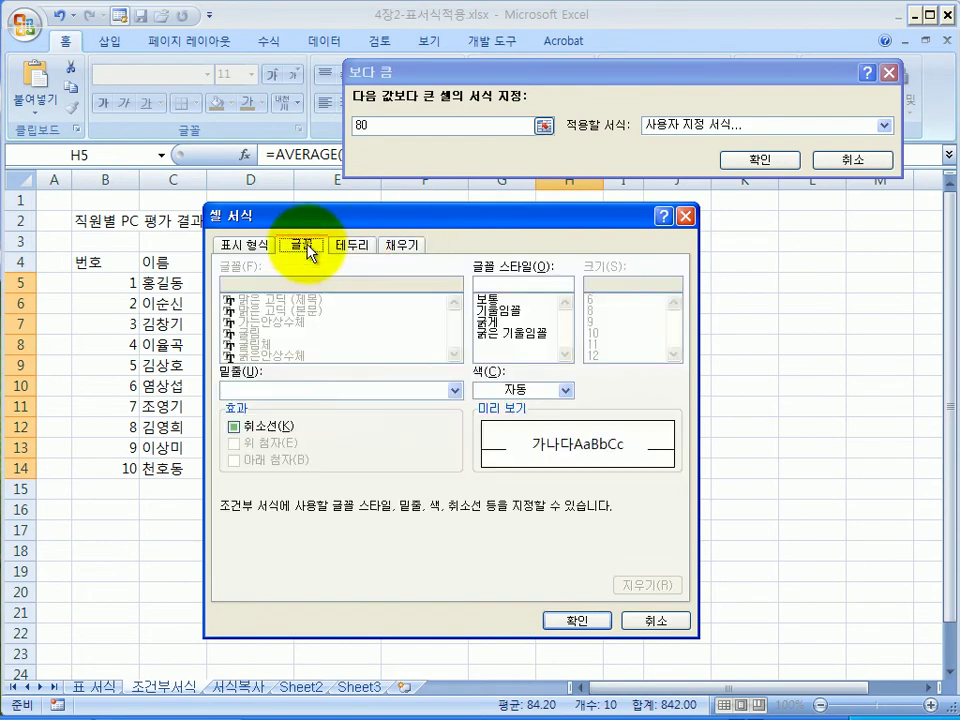
left_click(247, 246)
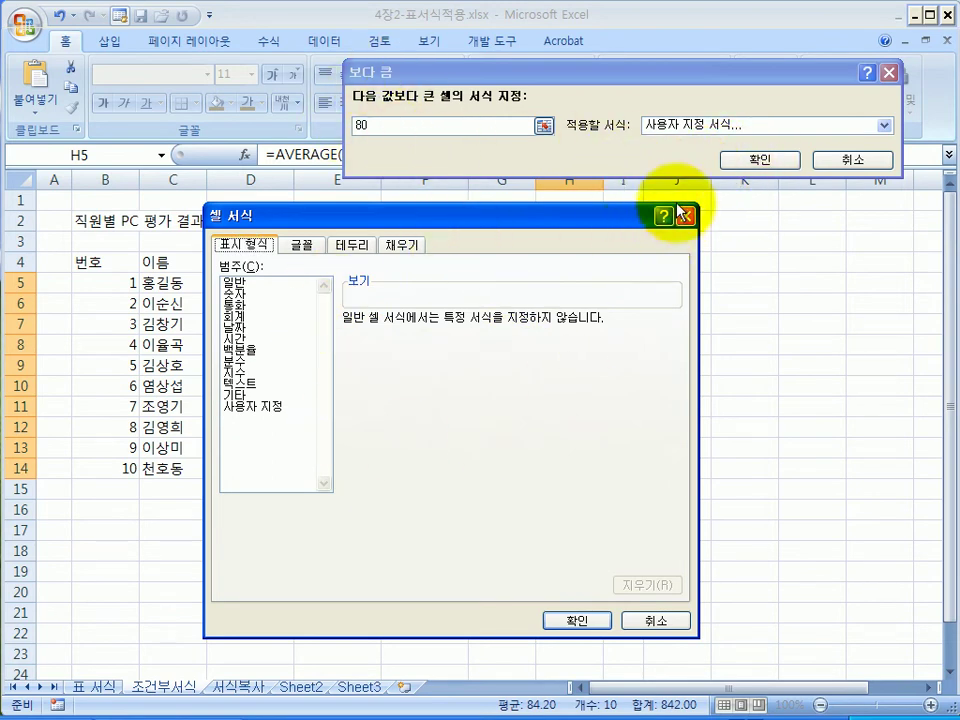
left_click(662, 624)
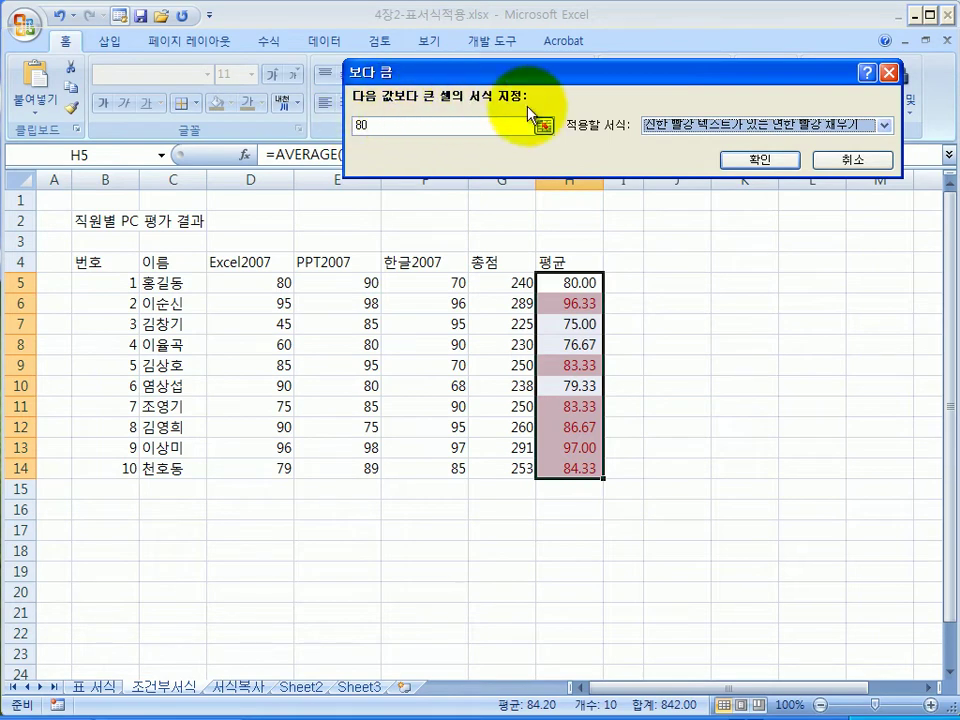
- Apply the Greater Than rule to the averages with light red fill and dark red text
left_click(757, 161)
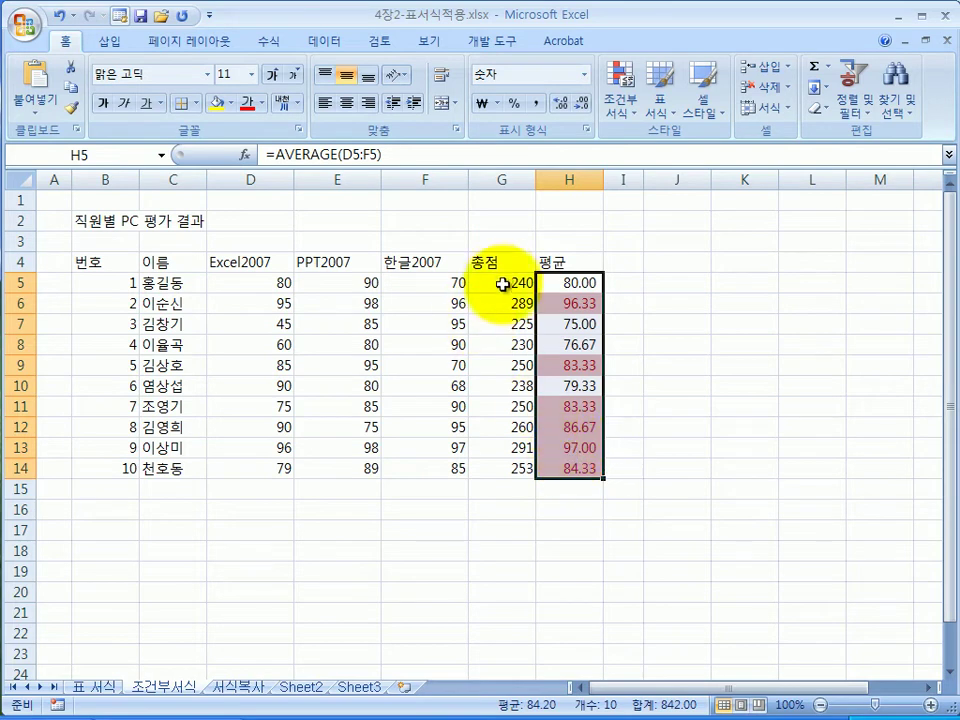
- Highlight the top 5 total scores in G5:G14 with green fill and dark green text using a Top 10 Items rule
left_click_drag(503, 281, 512, 466)
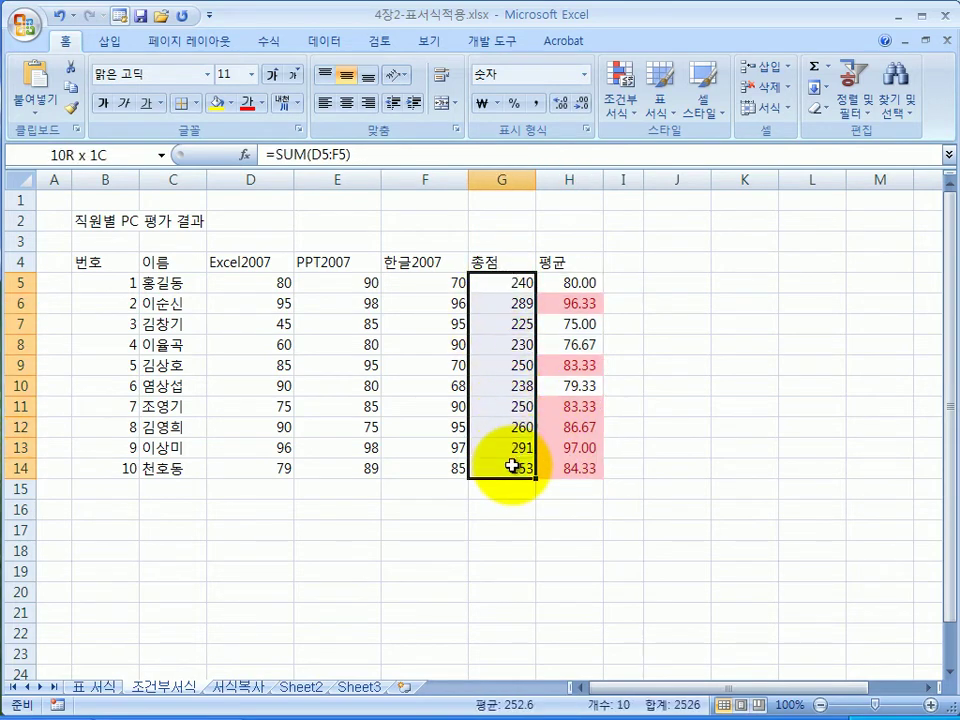
left_click(624, 102)
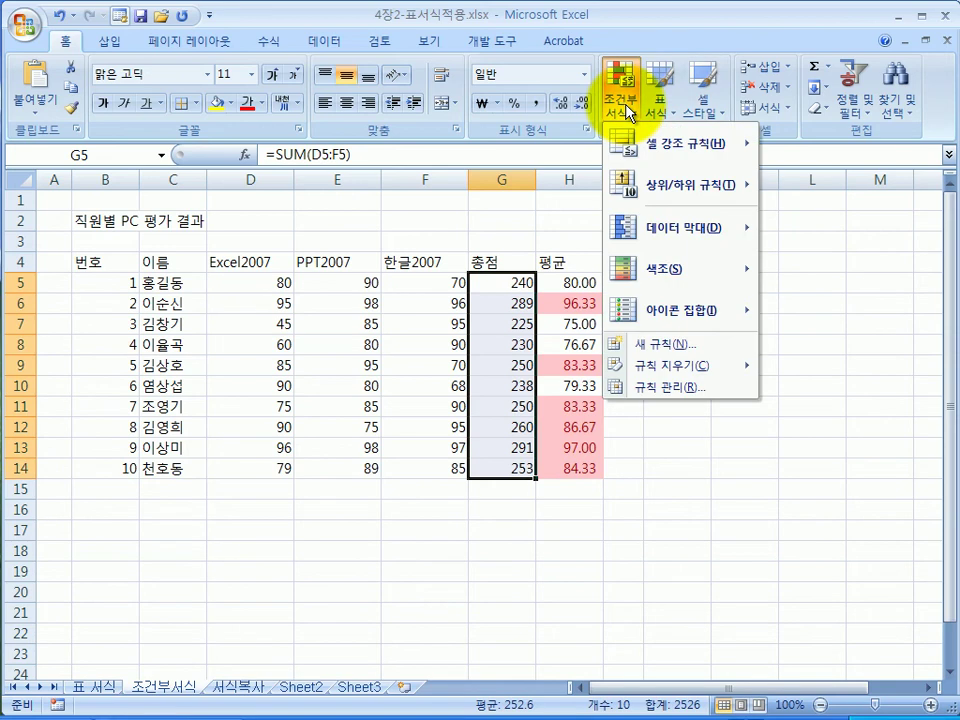
mouse_move(645, 146)
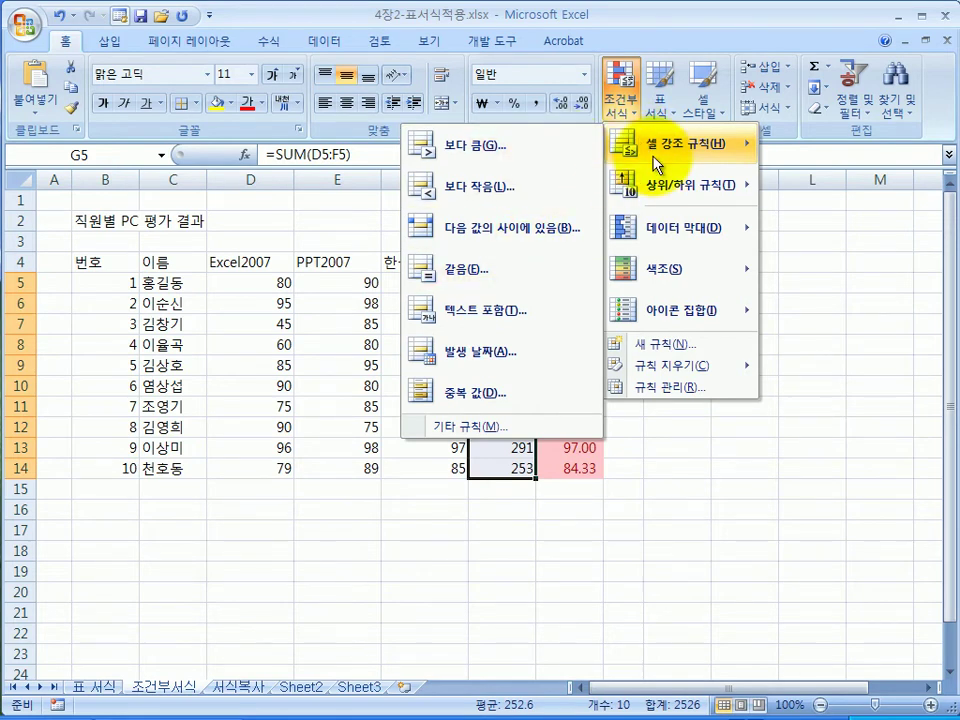
mouse_move(668, 197)
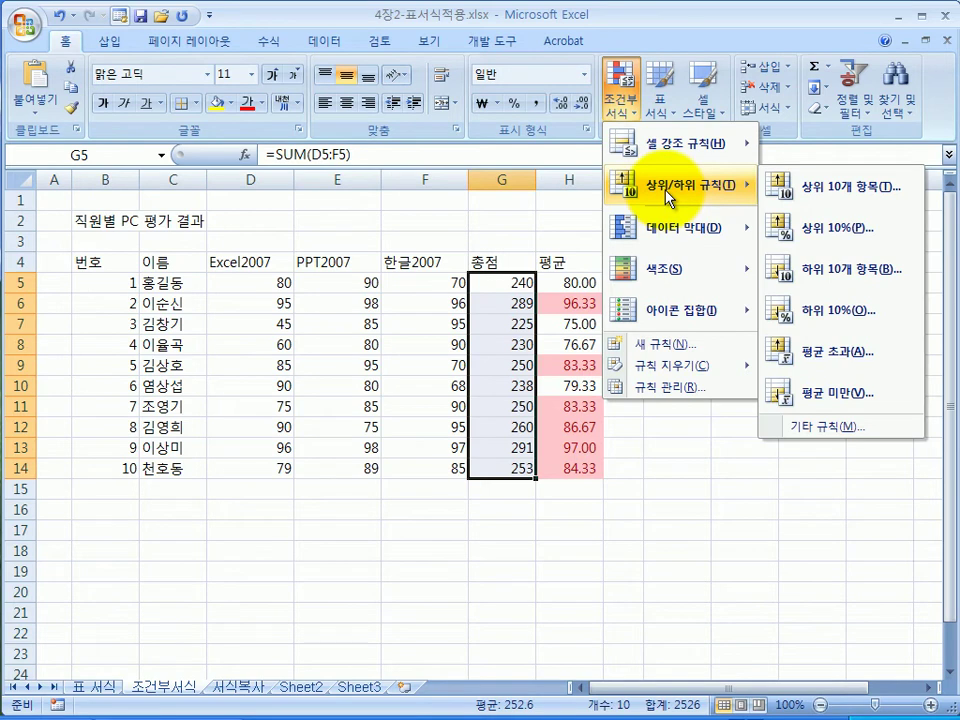
left_click(838, 194)
left_click_drag(707, 90, 773, 100)
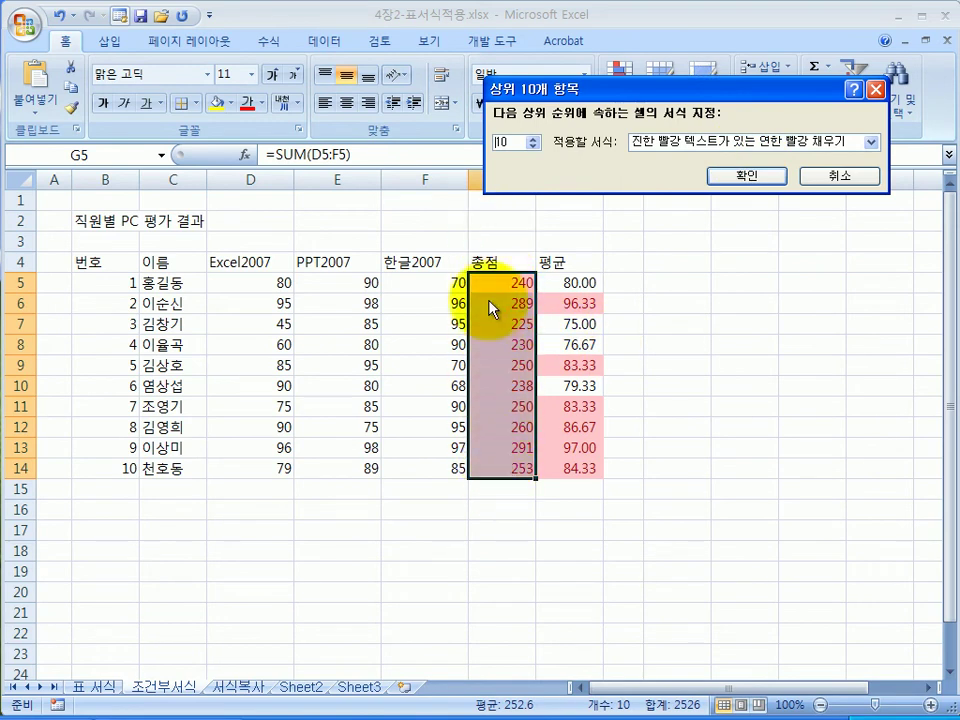
left_click(508, 142)
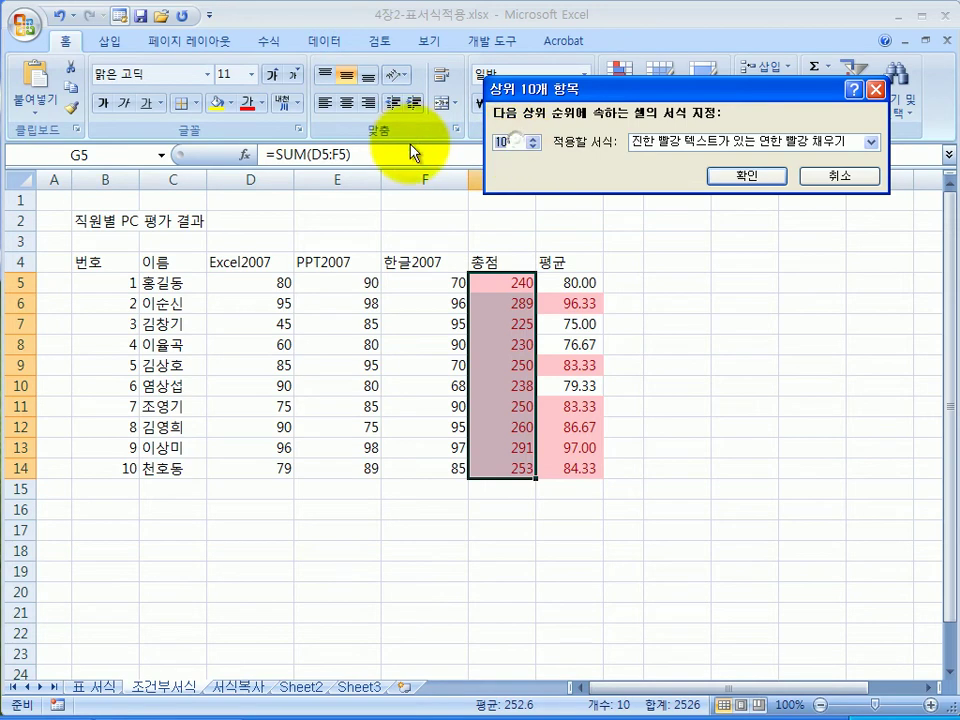
type("5")
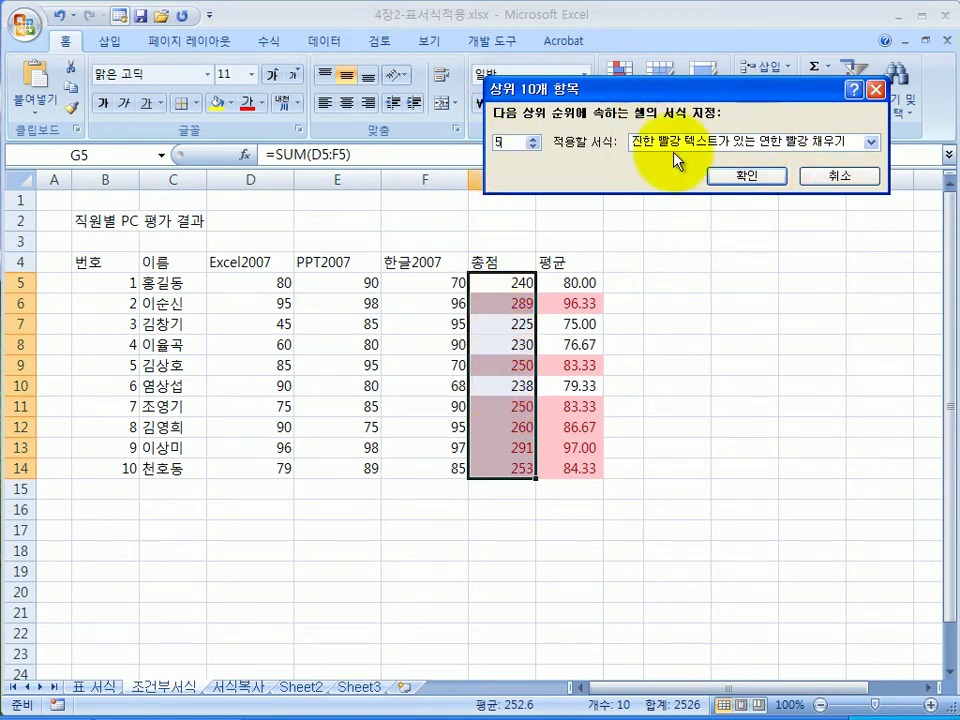
left_click(872, 143)
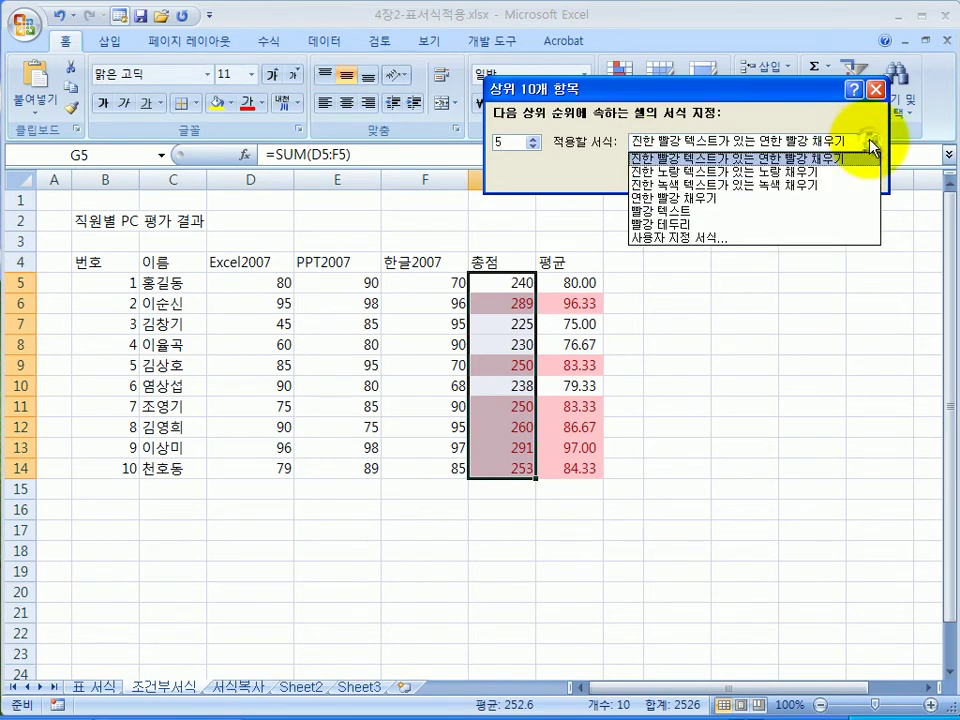
left_click(790, 199)
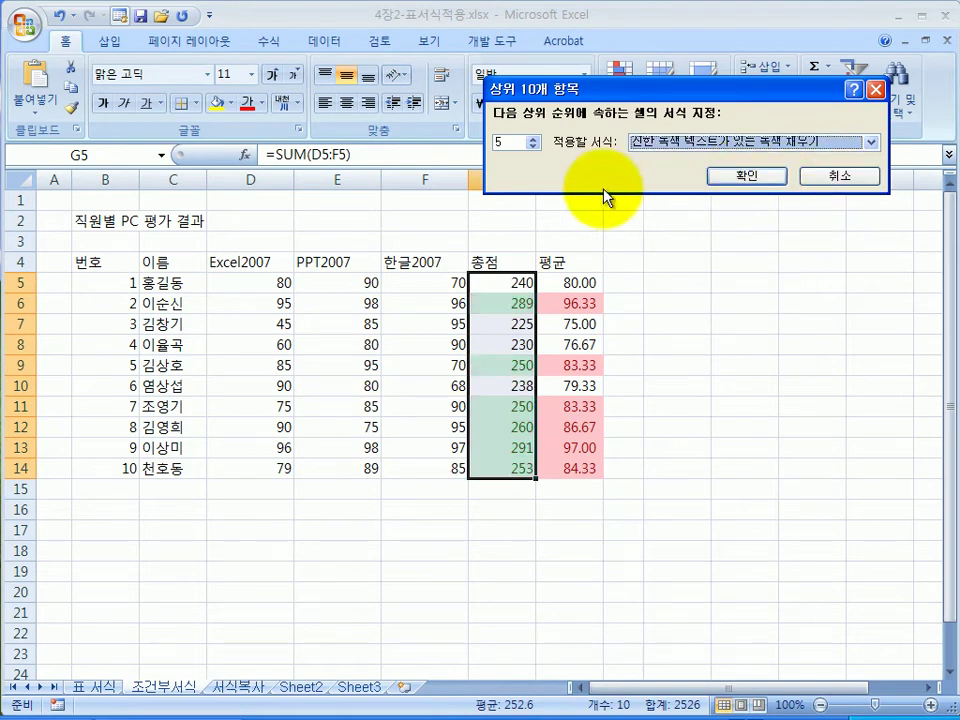
left_click(748, 178)
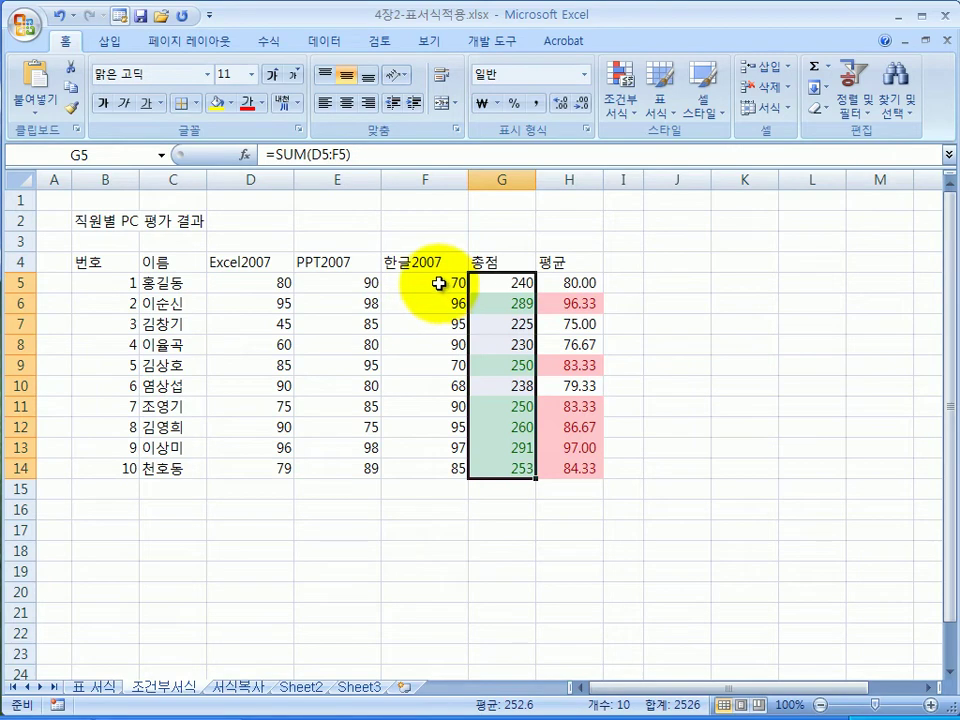
- Test the highlight rules by setting the 한글2007 score in F5 to 100, check the total in G5, and undo the change
left_click(443, 283)
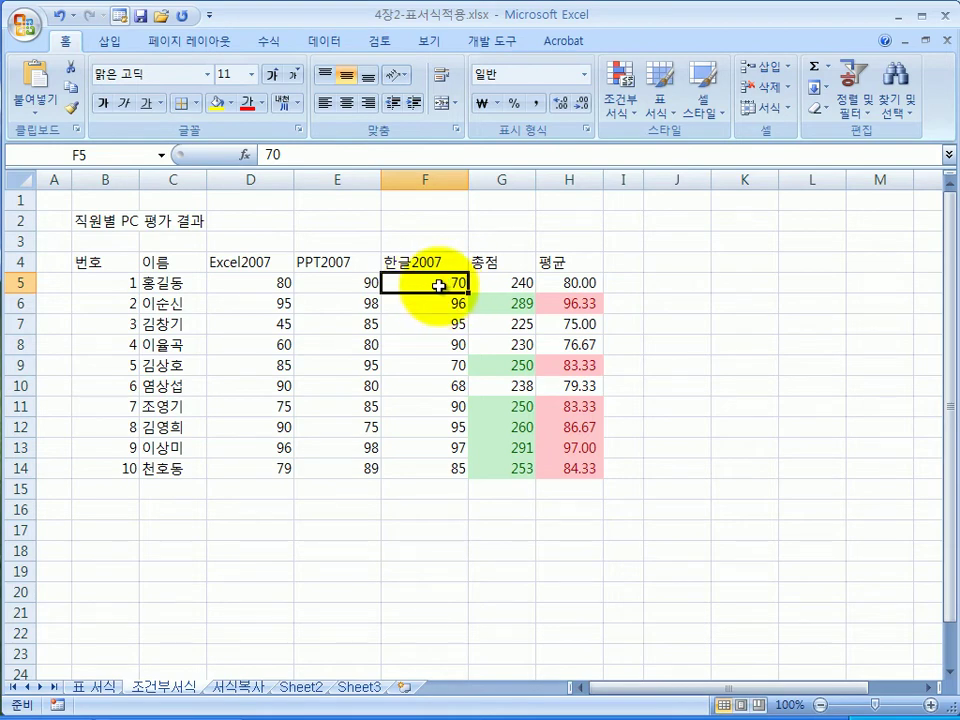
type("1")
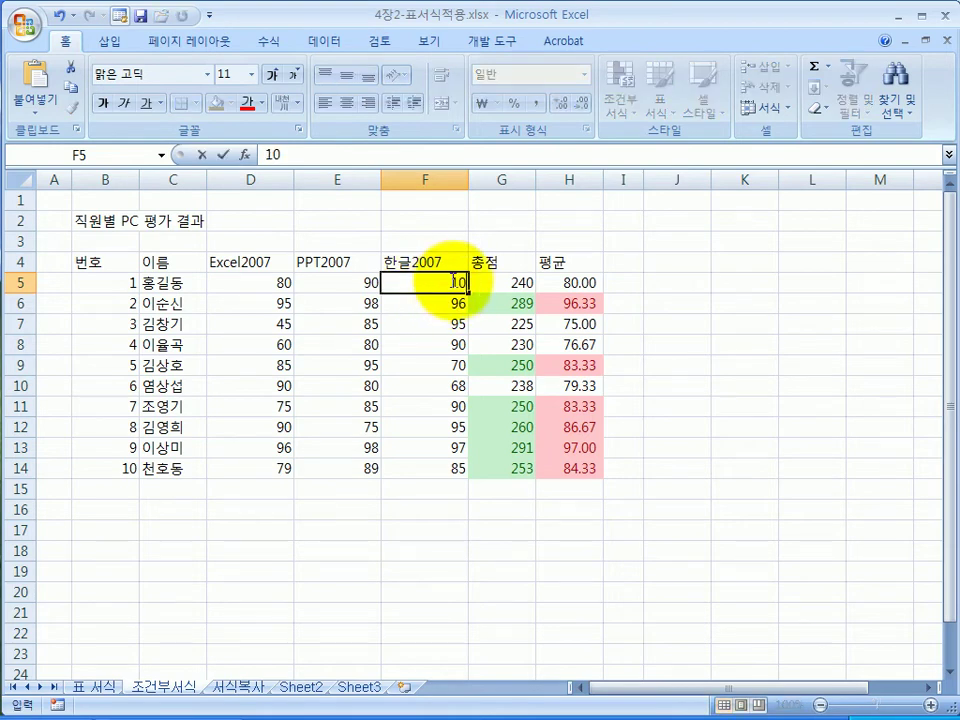
type("00")
key("Return")
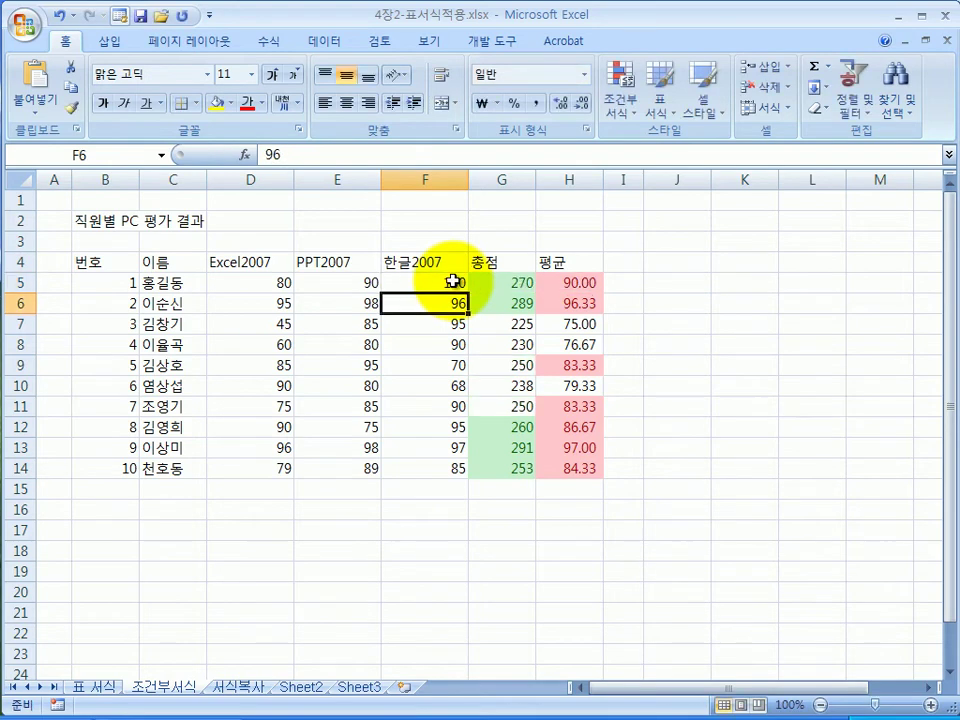
left_click(505, 282)
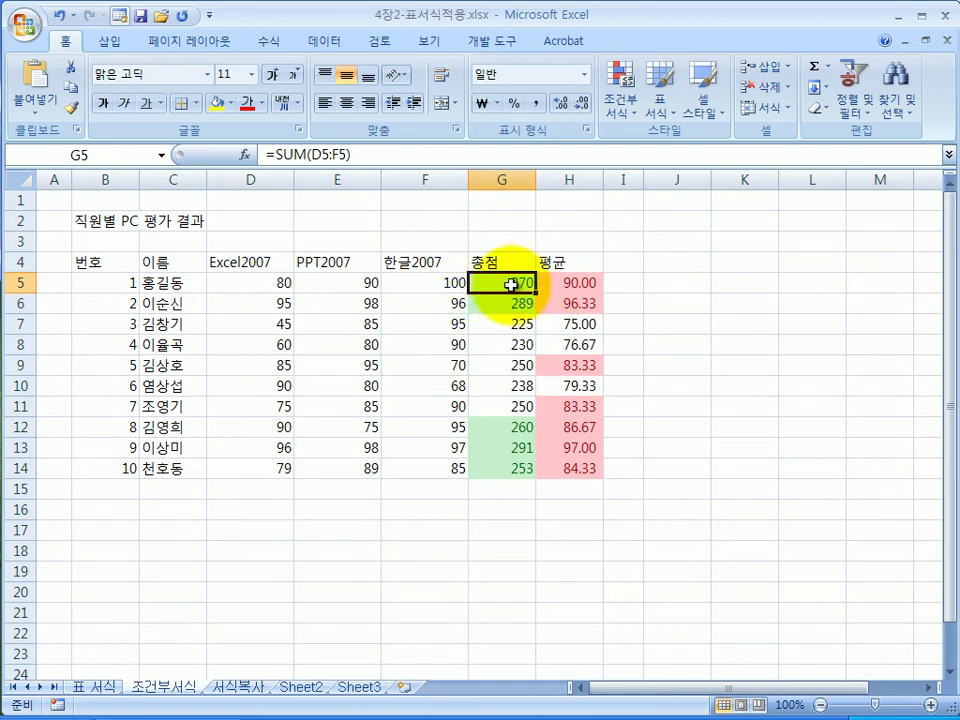
left_click(446, 281)
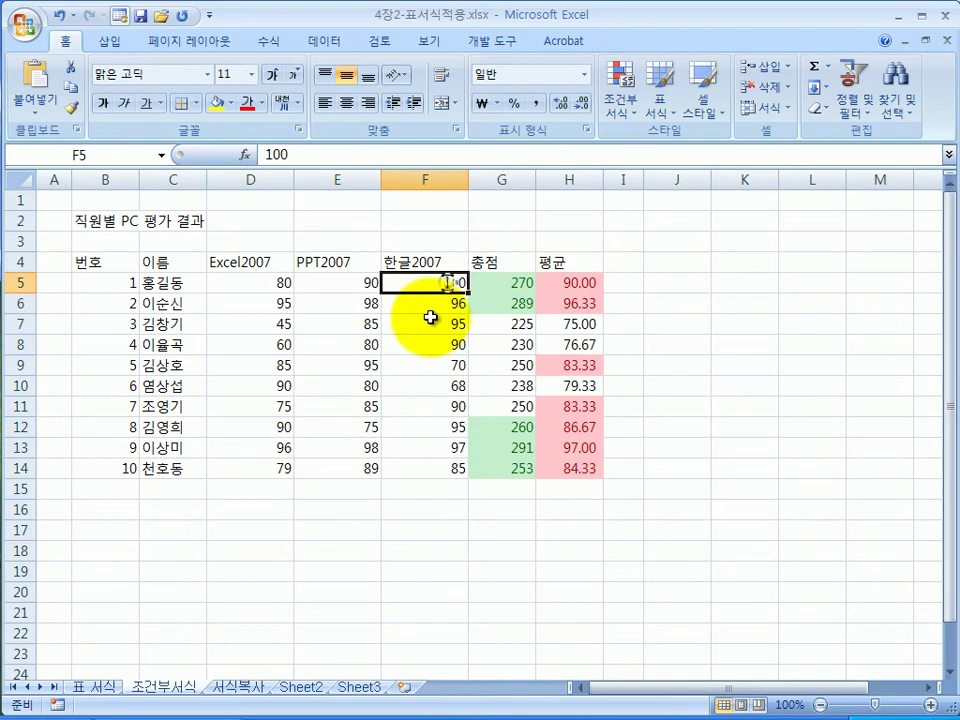
left_click(516, 283)
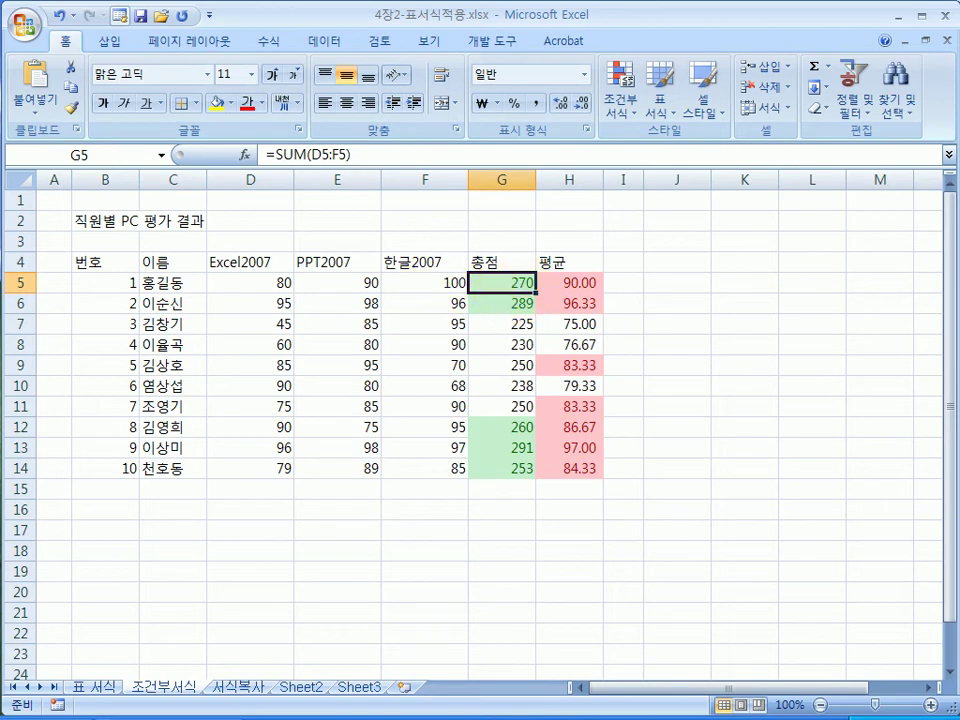
left_click(60, 15)
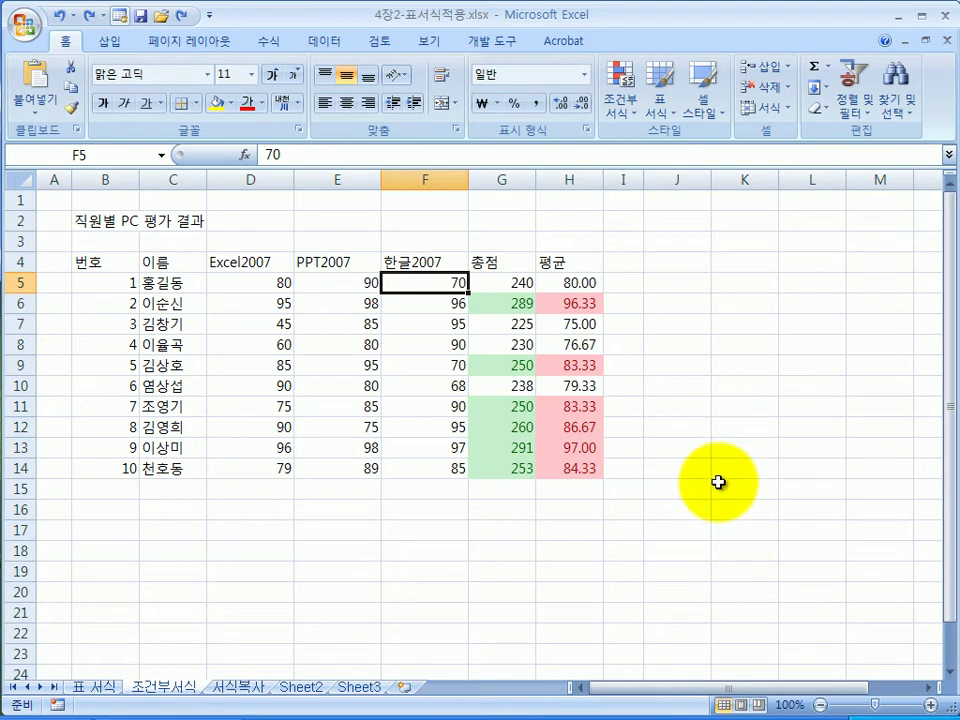
- Clear the conditional formatting rules from the total scores in G5:G14
left_click_drag(500, 283, 516, 465)
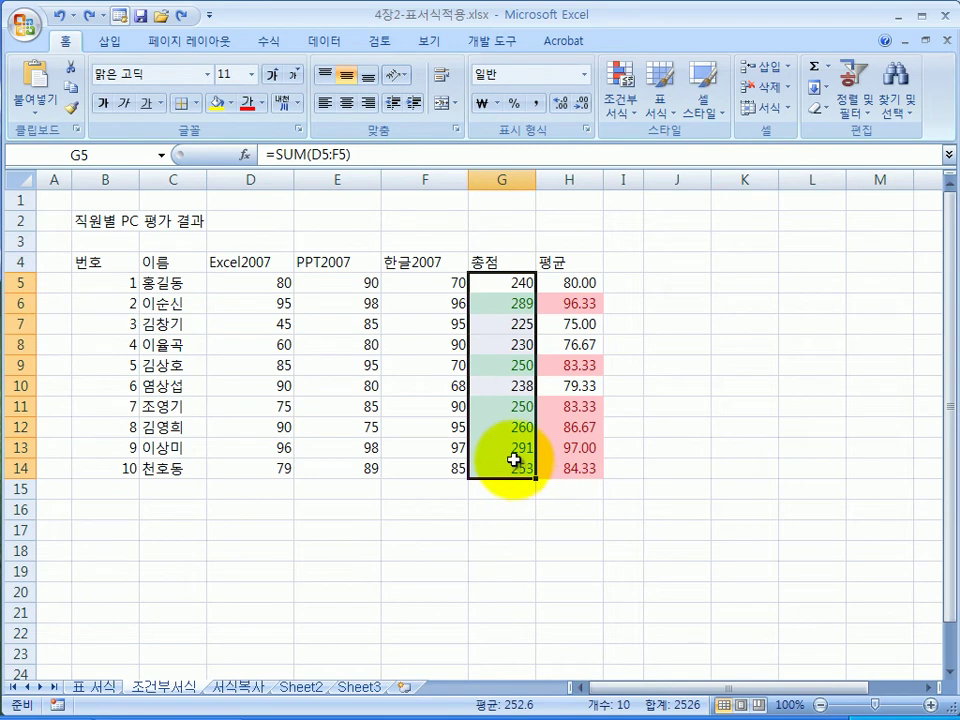
left_click_drag(497, 279, 502, 466)
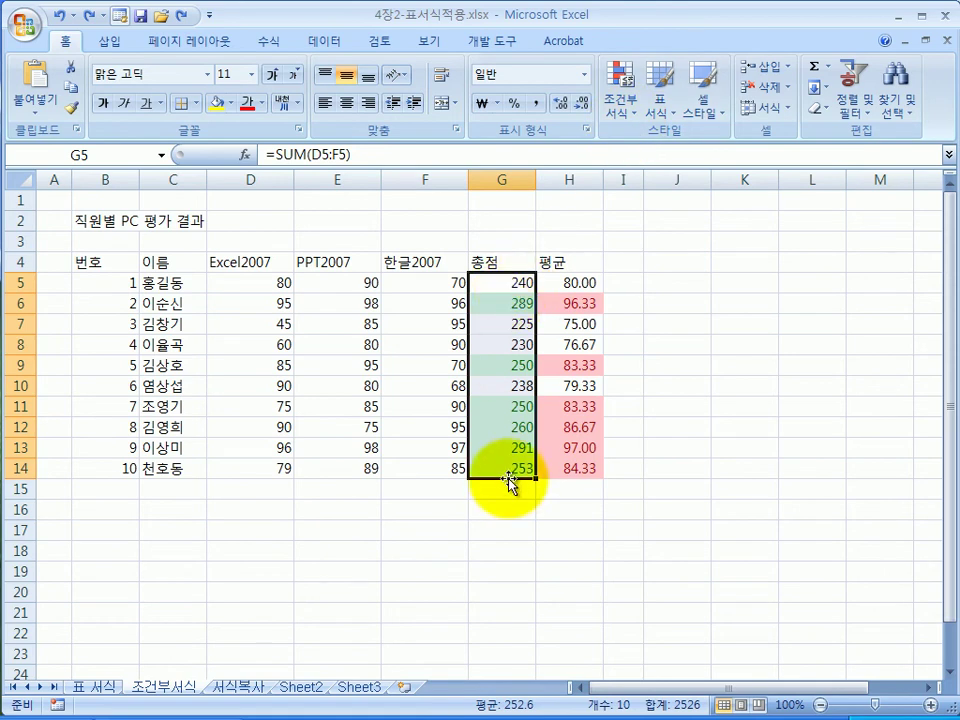
left_click(627, 114)
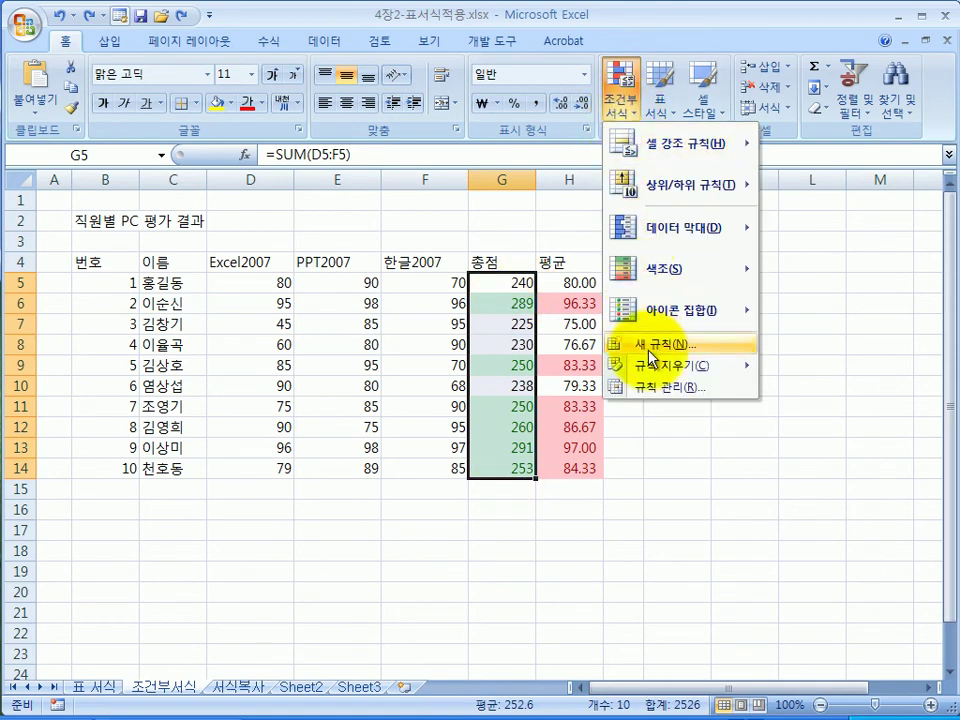
mouse_move(652, 367)
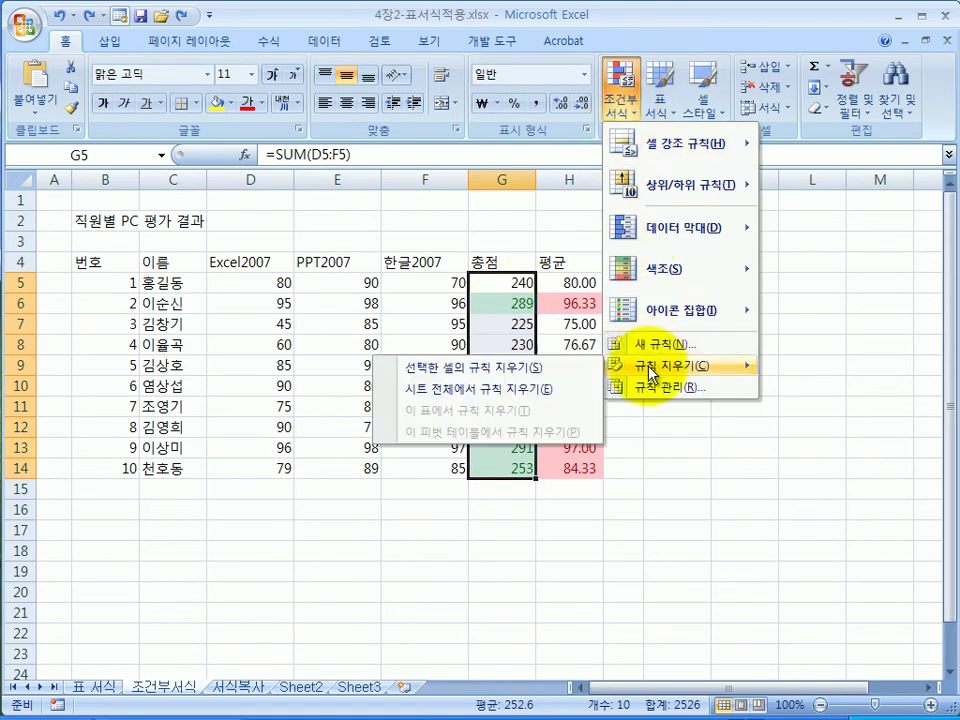
left_click(515, 368)
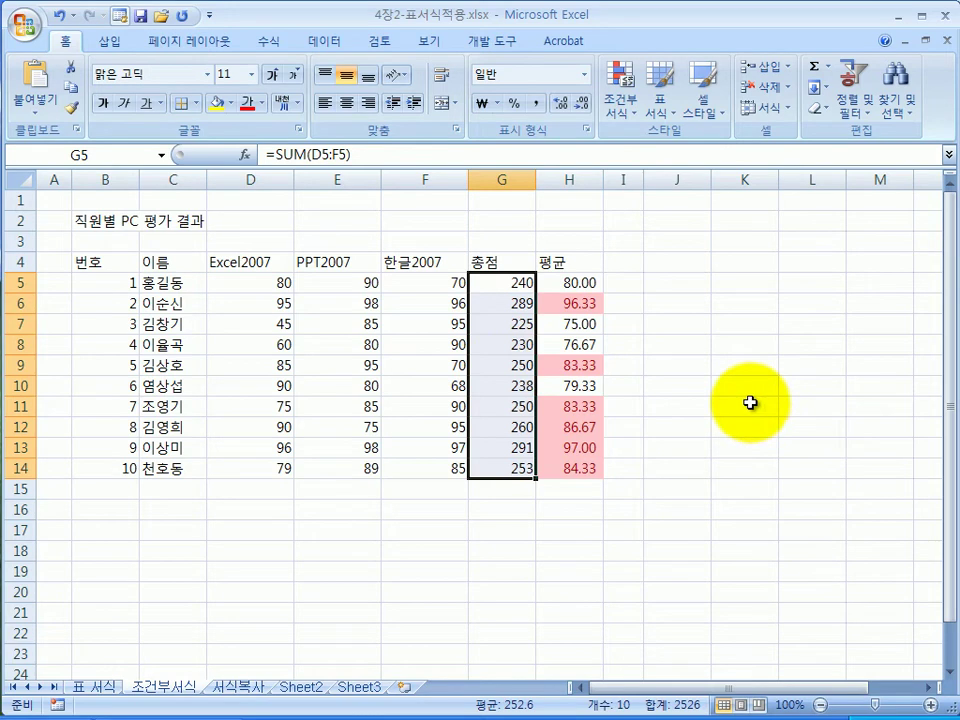
- Clear the conditional formatting rules from the averages in H5:H14
left_click_drag(572, 283, 579, 461)
left_click(632, 104)
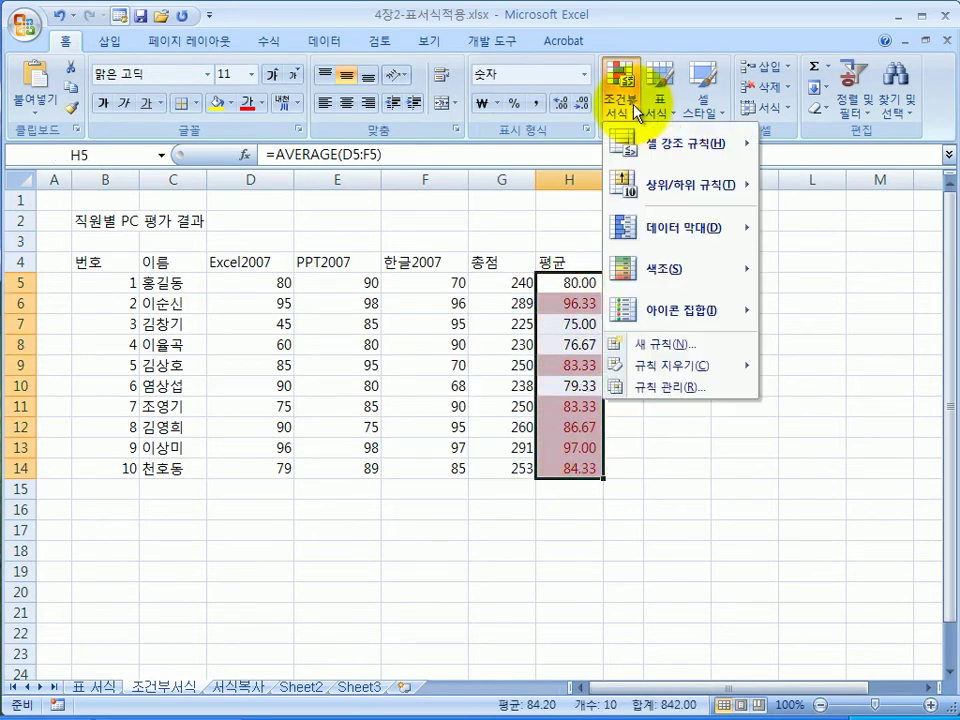
mouse_move(707, 369)
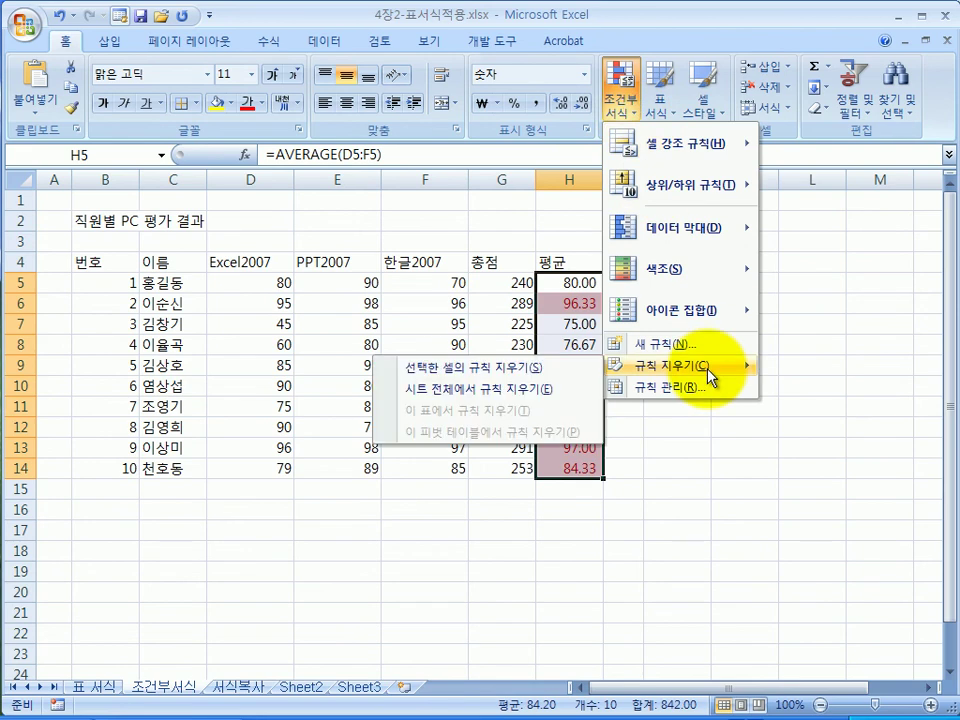
left_click(474, 376)
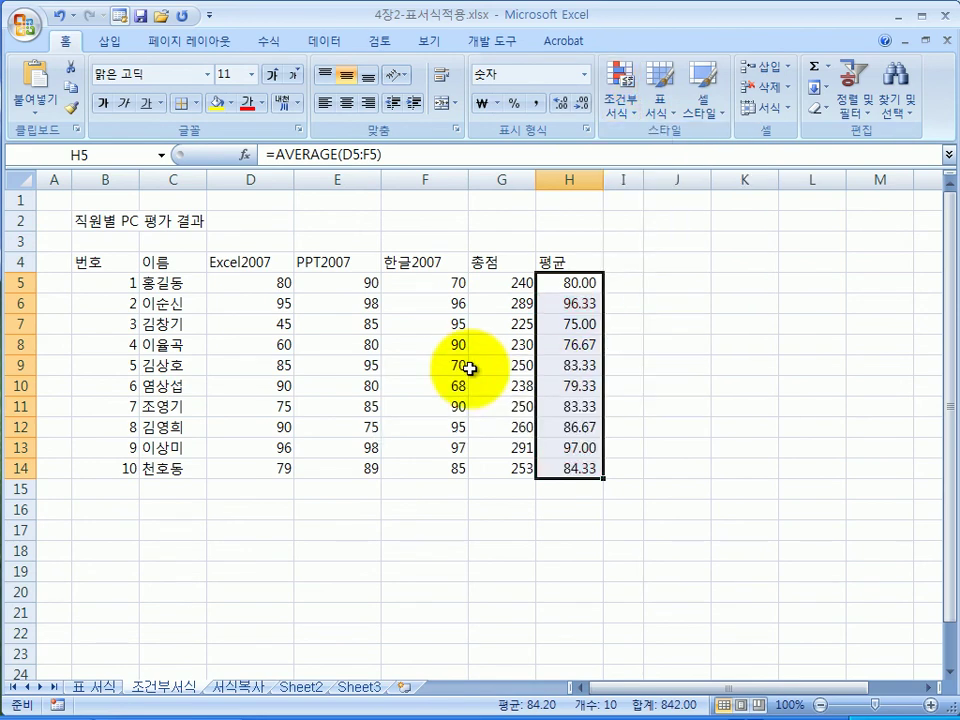
left_click(712, 390)
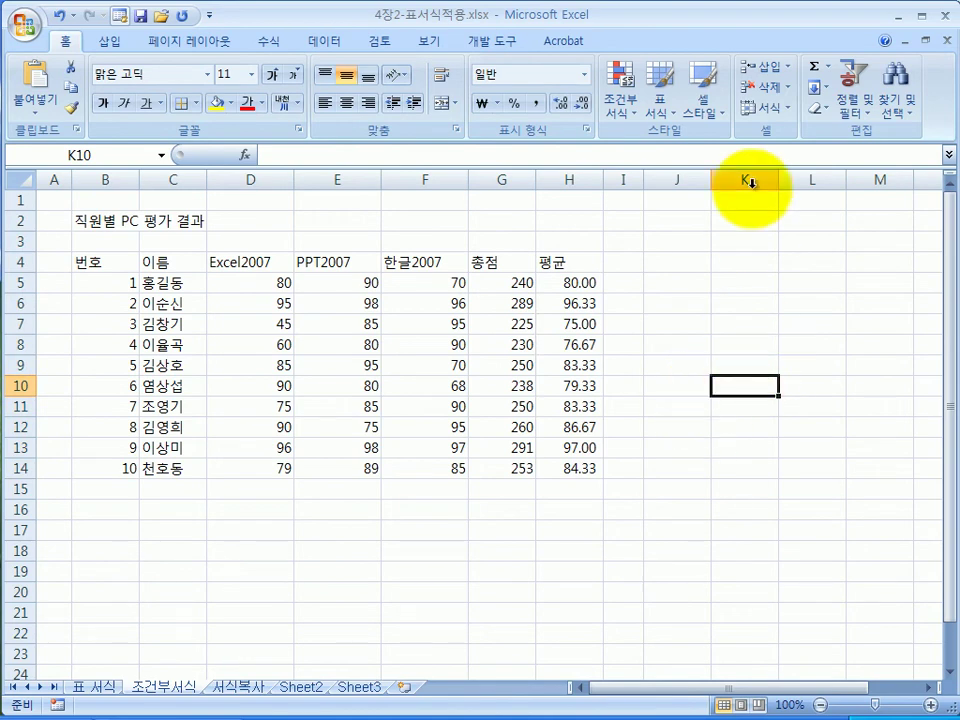
- Start a new conditional formatting rule for the data rows B5:H14 that uses a formula to determine which cells to format
left_click_drag(96, 264, 568, 262)
left_click_drag(103, 281, 555, 476)
left_click_drag(103, 285, 556, 478)
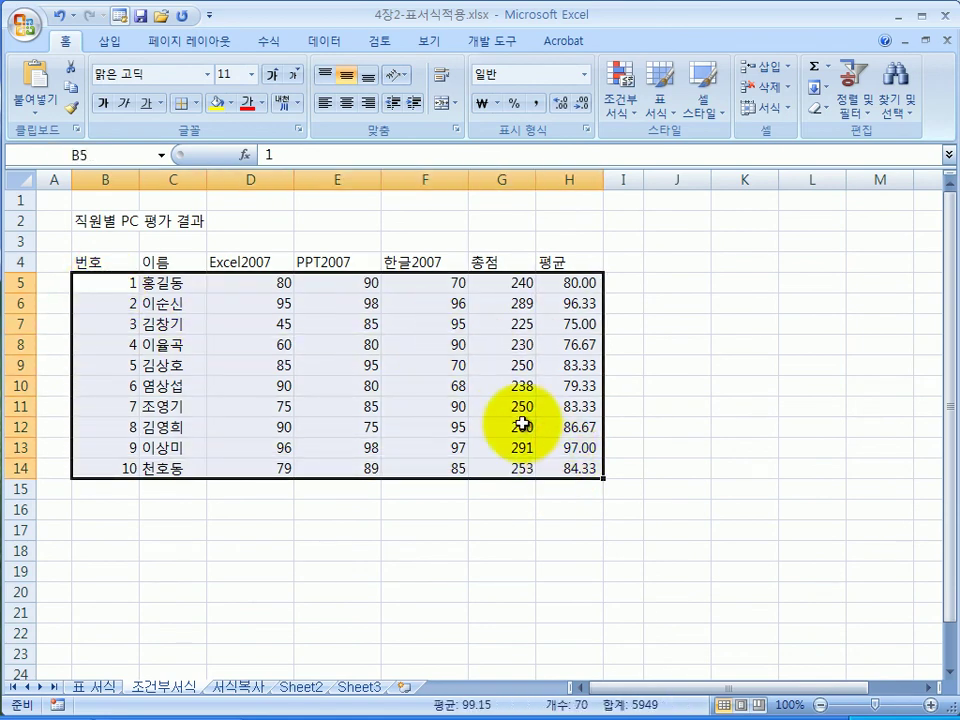
left_click(620, 114)
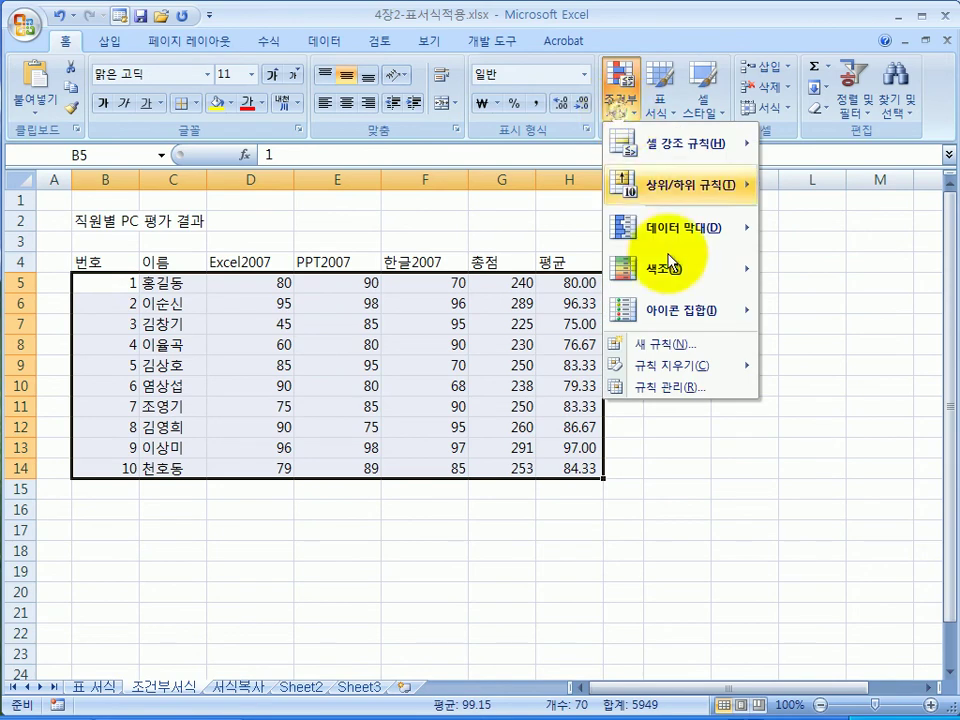
left_click(701, 349)
left_click_drag(723, 2, 633, 97)
left_click(386, 214)
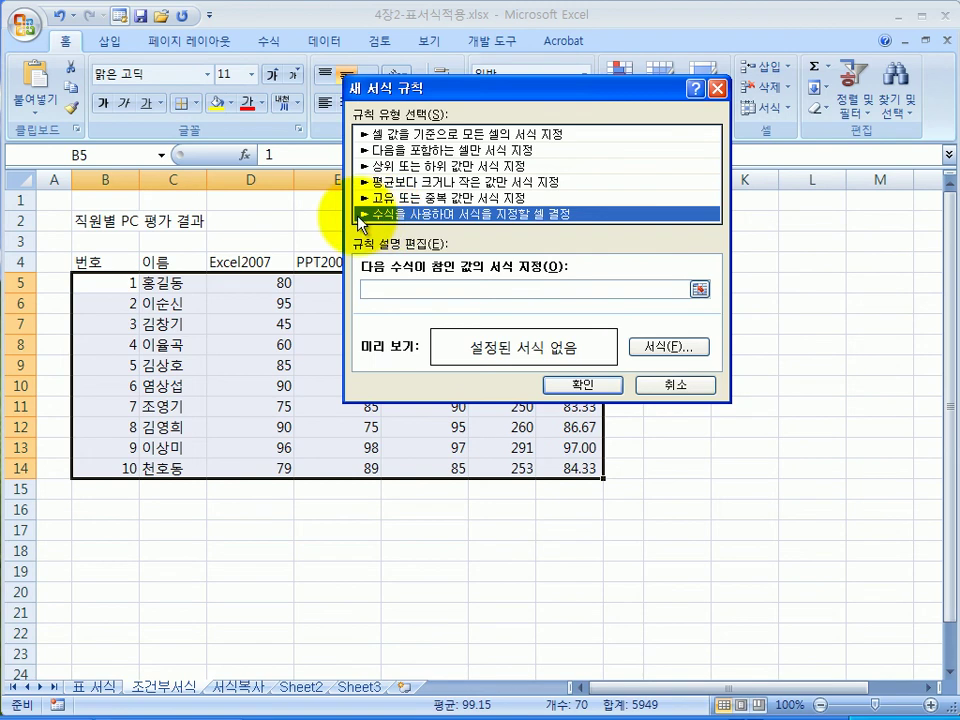
- Reference the first total score, G5, in the rule formula as =$G5, with the column absolute and the row relative
left_click(396, 289)
left_click_drag(553, 90, 230, 21)
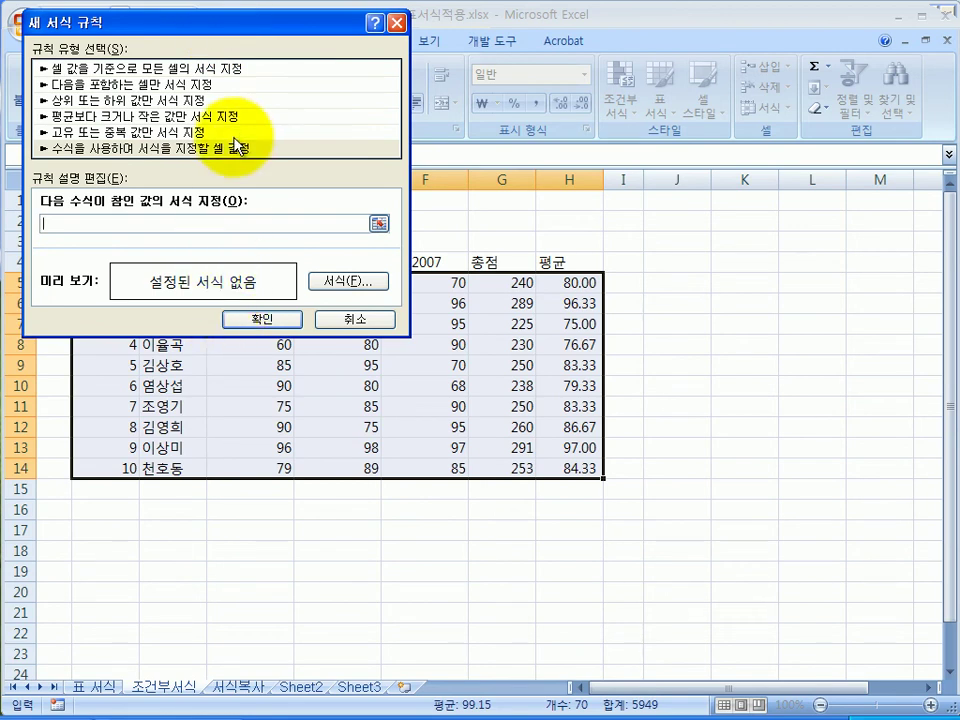
left_click(47, 222)
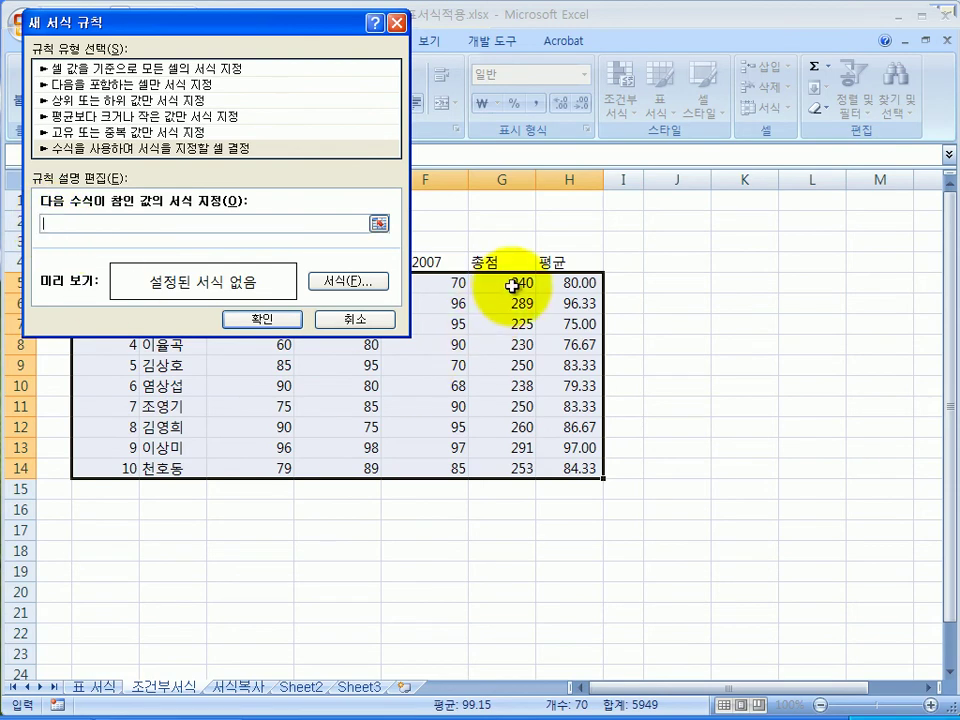
left_click_drag(293, 25, 321, 339)
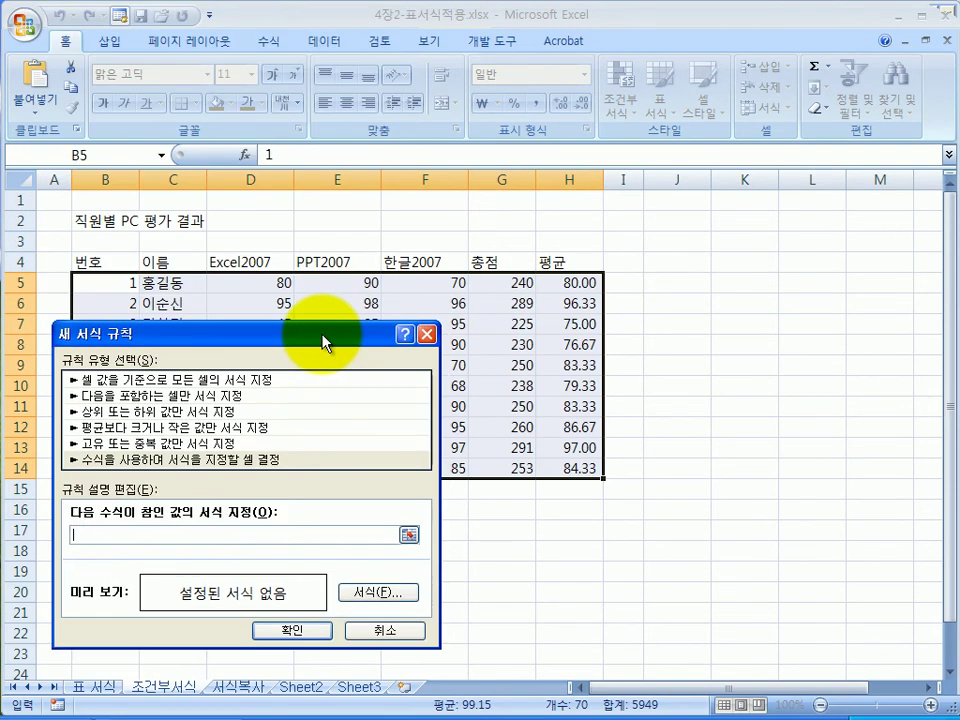
left_click(519, 284)
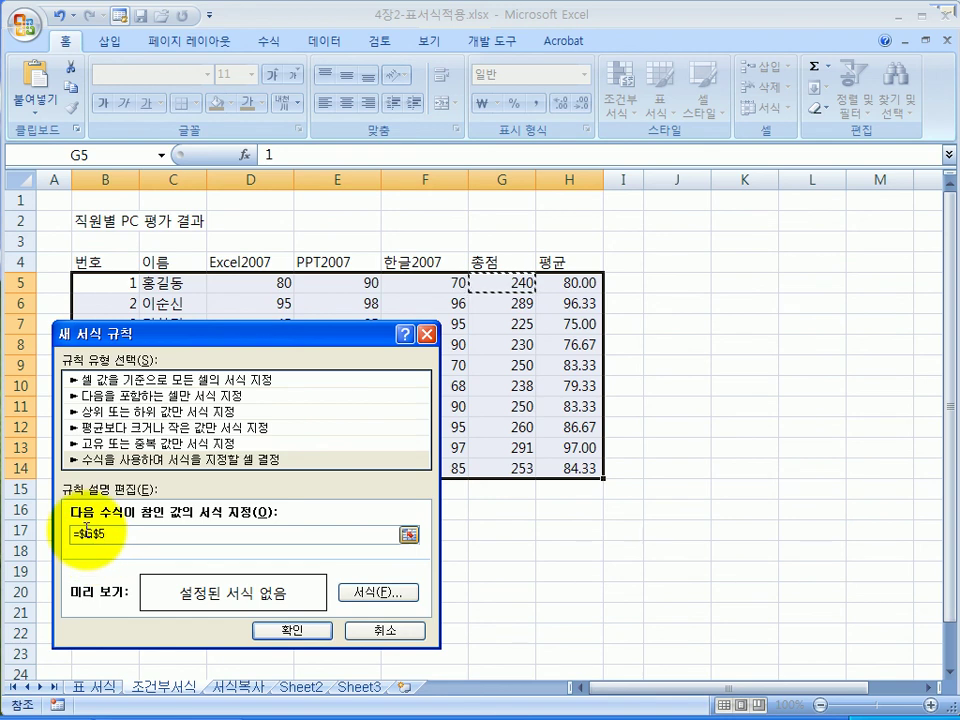
key("F4")
key("F4")
key("F4")
key("F4")
key("F4")
key("F4")
left_click(107, 540)
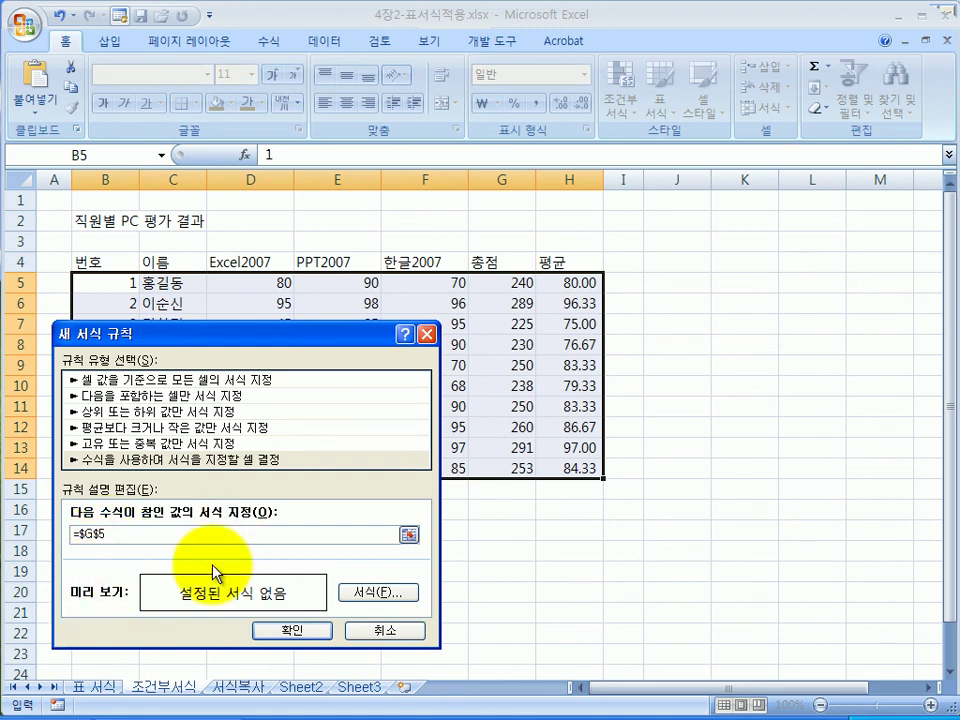
key("F4")
key("F4")
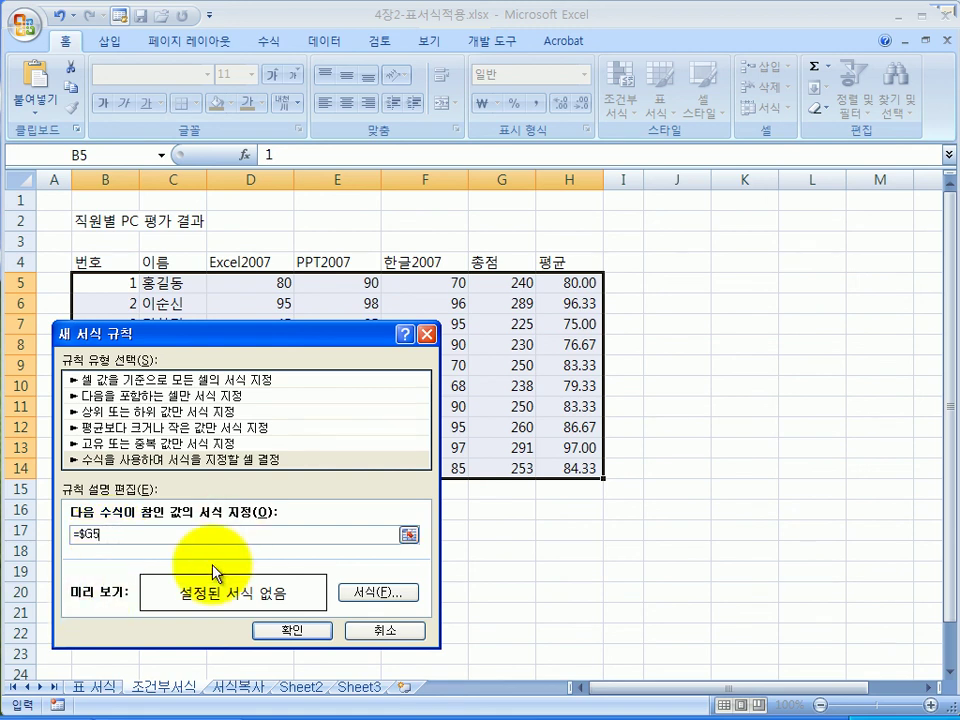
- Complete the rule formula as =$G5>=250 to match rows with a total score of at least 250
left_click(94, 537)
type("$")
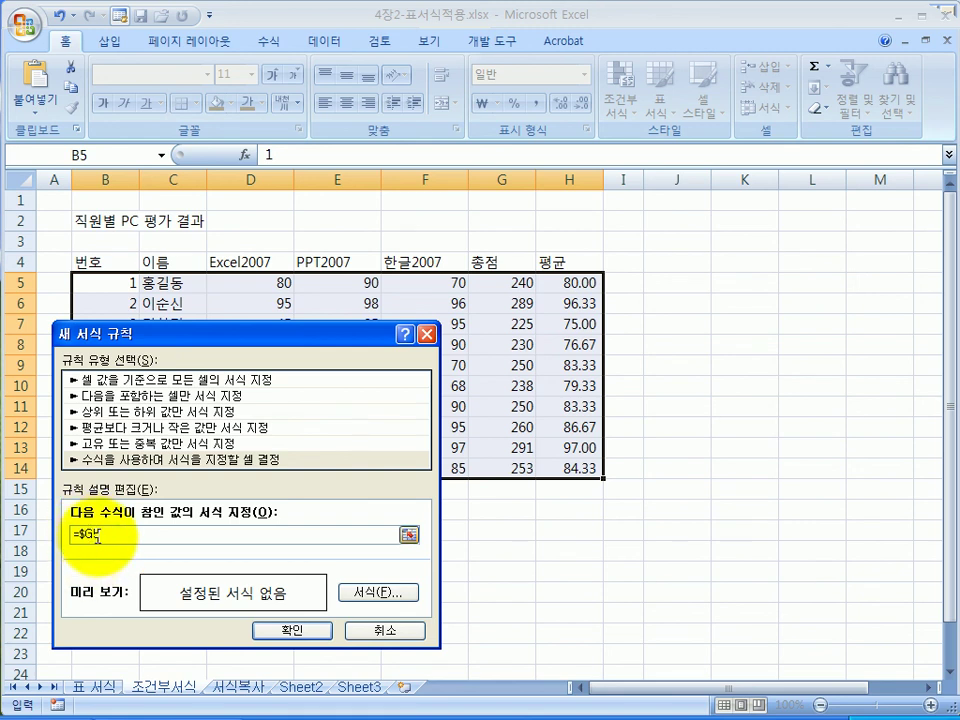
key("BackSpace")
type(">=250")
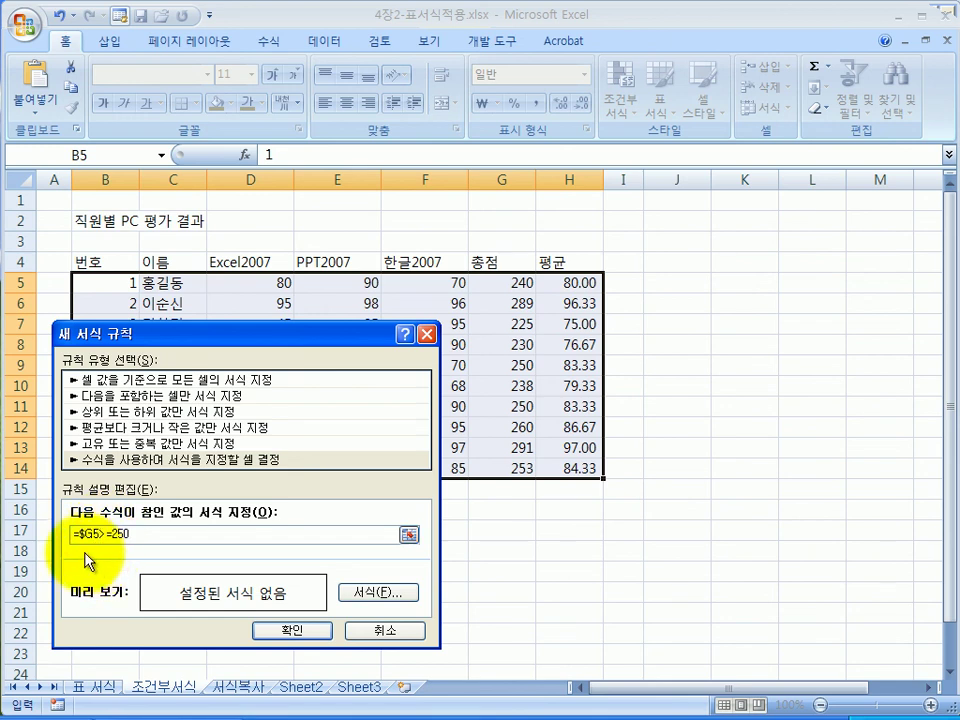
- Give the formula rule a yellow background fill and apply it to B5:H14
left_click(385, 594)
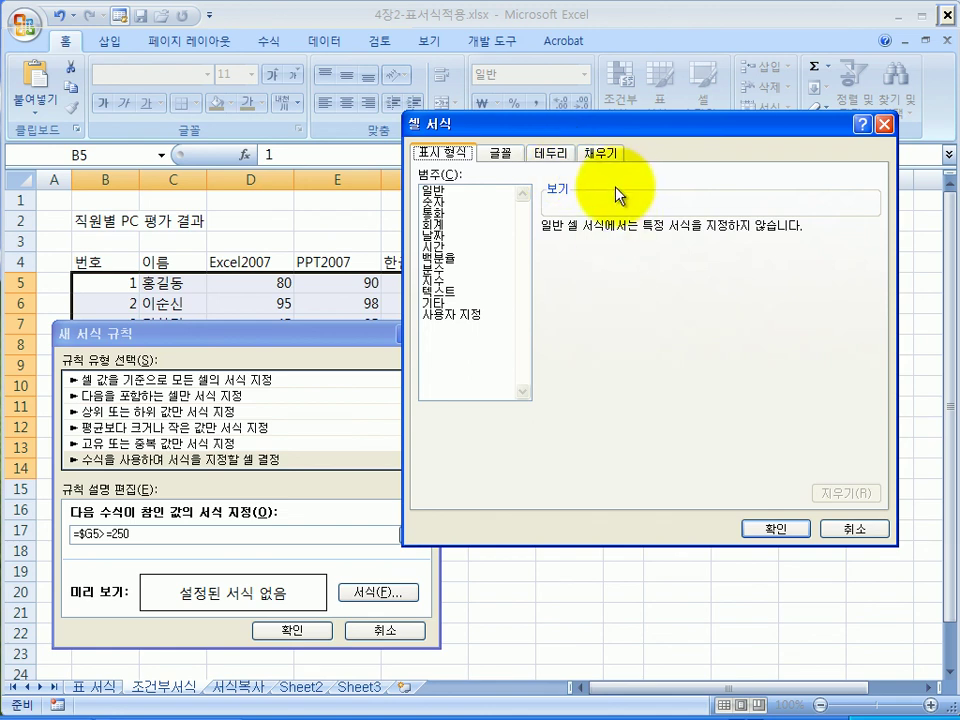
left_click(601, 153)
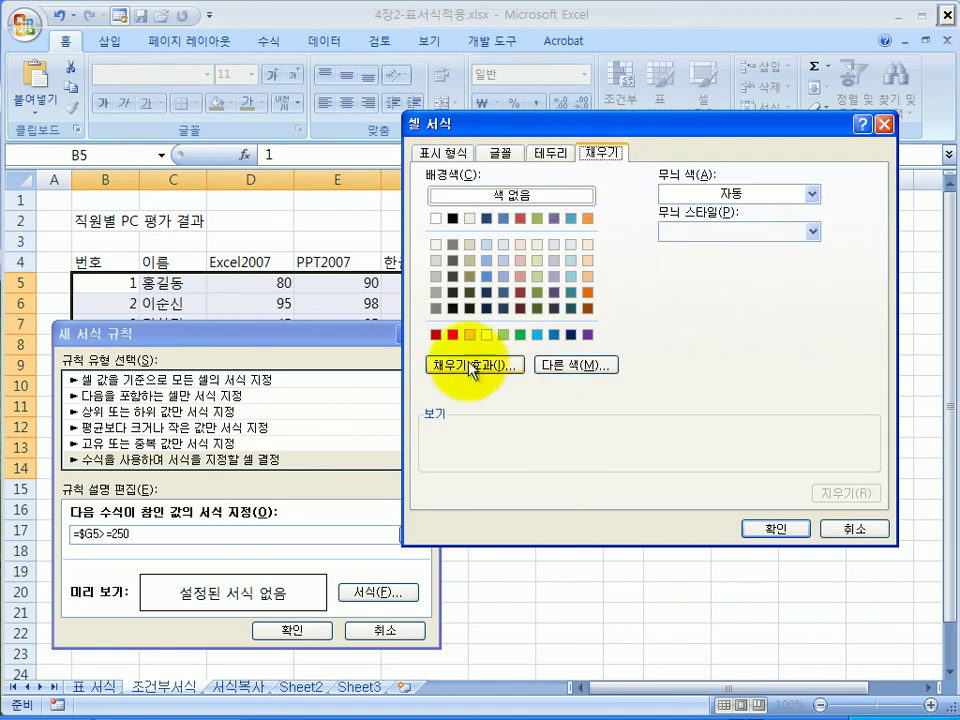
left_click(486, 335)
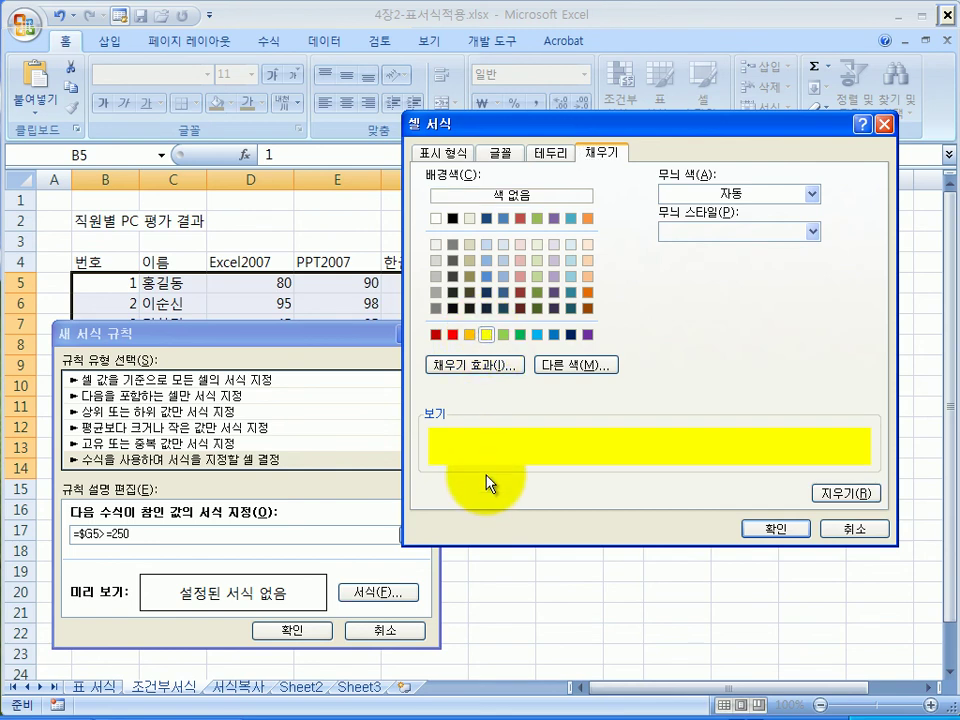
left_click(788, 538)
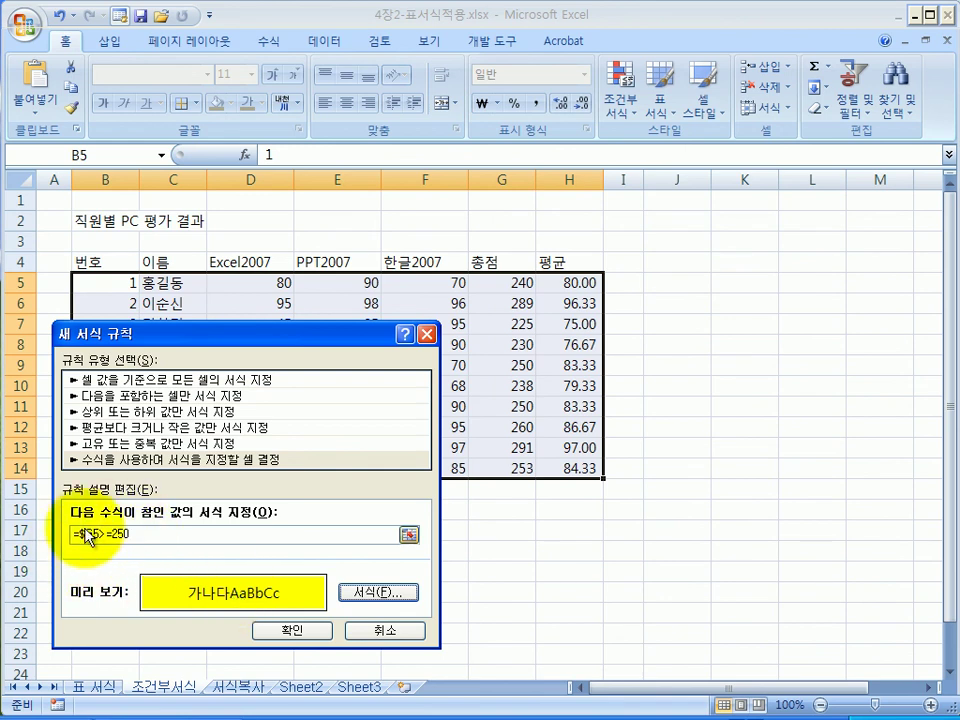
left_click(279, 629)
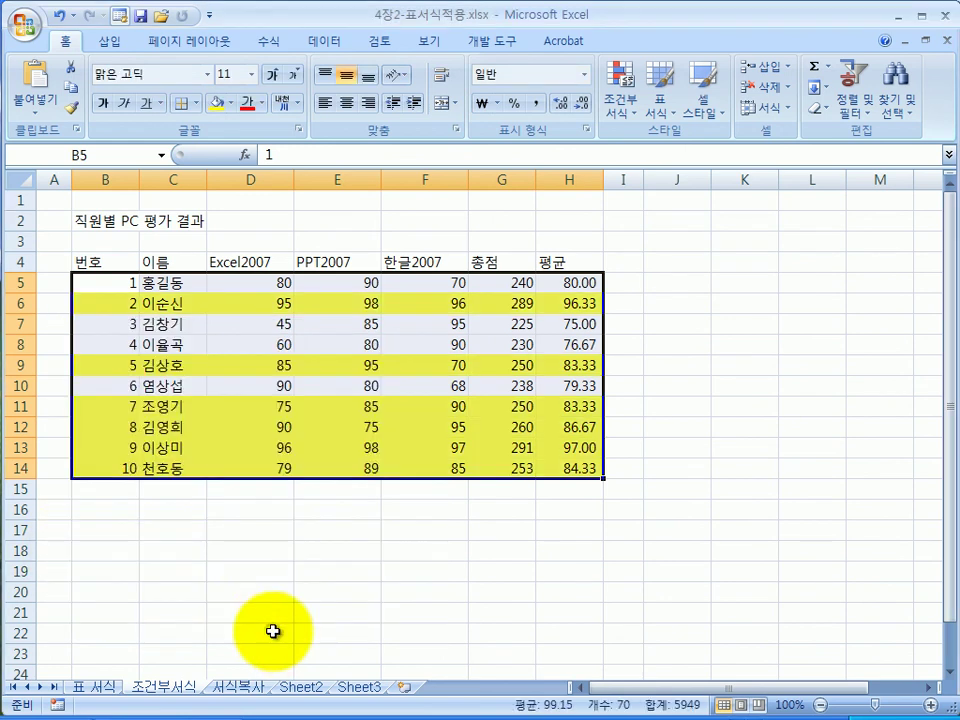